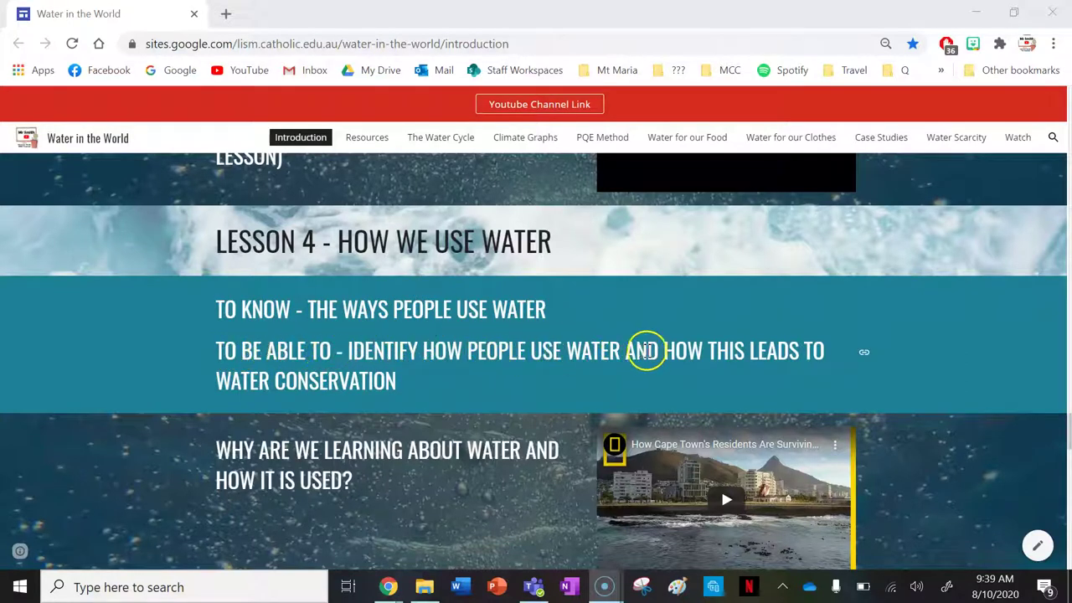
Scroll the Introduction page past Lesson 4 to the Water Calculator Activity section.
scroll(206, 360, "down", 2)
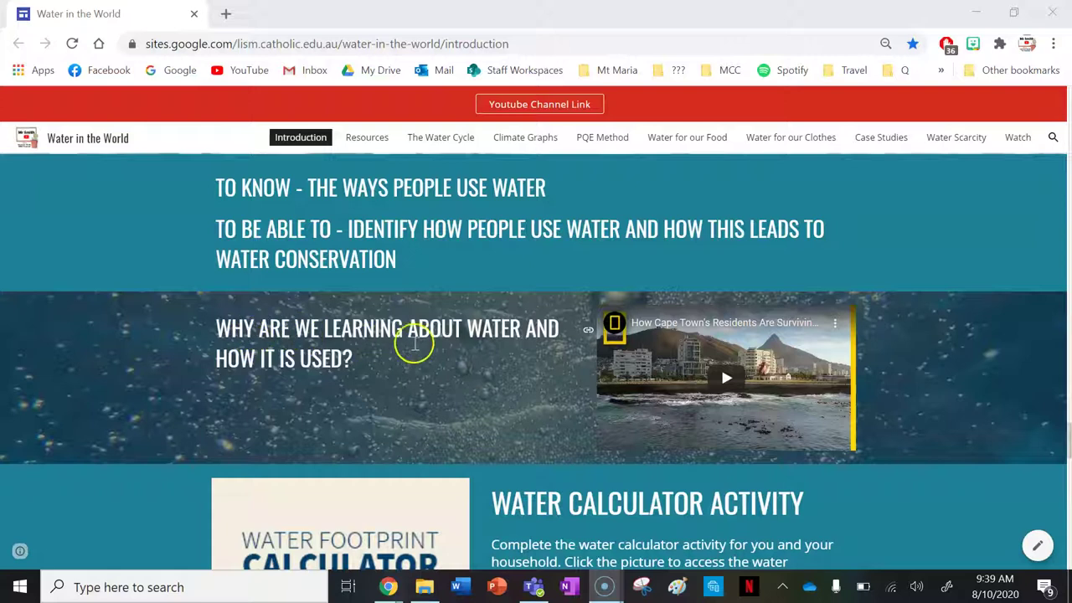
scroll(420, 366, "down", 1)
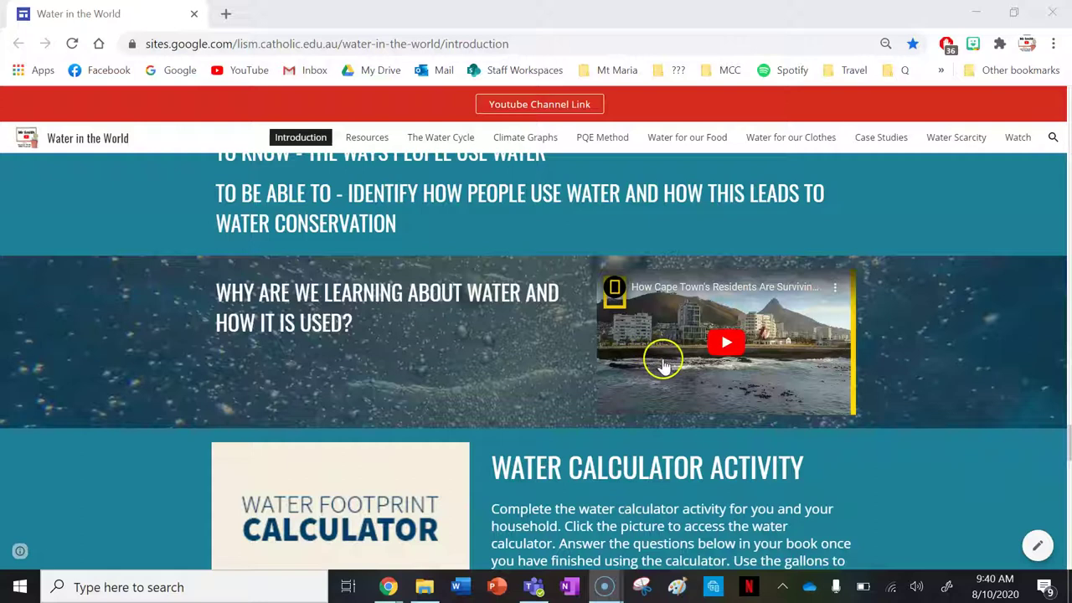
scroll(530, 342, "down", 2)
Scroll further to show the California 55-gallon note and the Gallons to Litres Converter link.
scroll(530, 341, "down", 1)
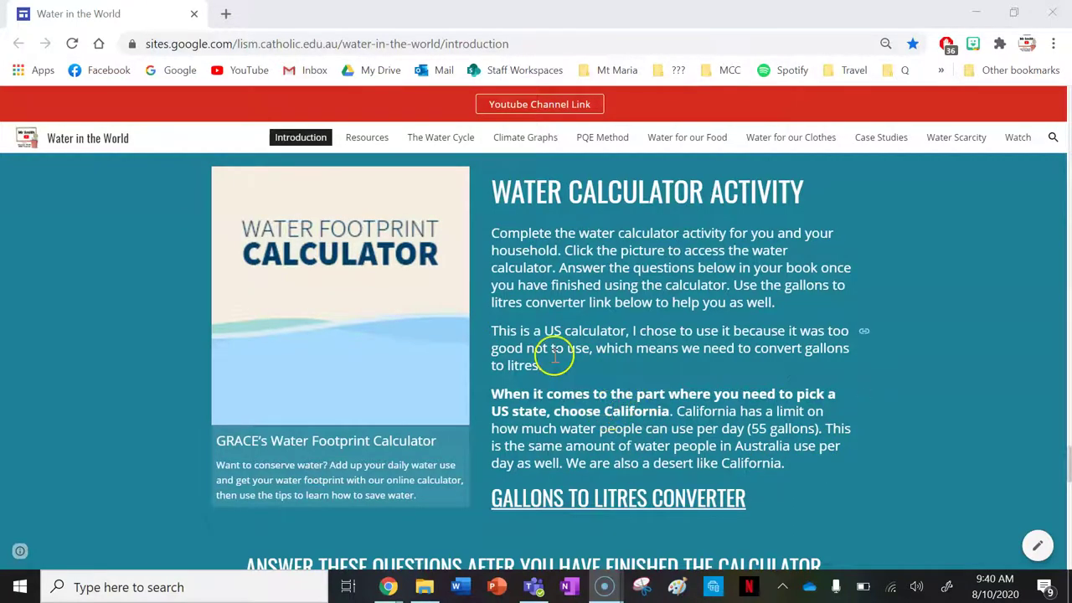
Open the Water Footprint Calculator and set the household to three people.
left_click(251, 252)
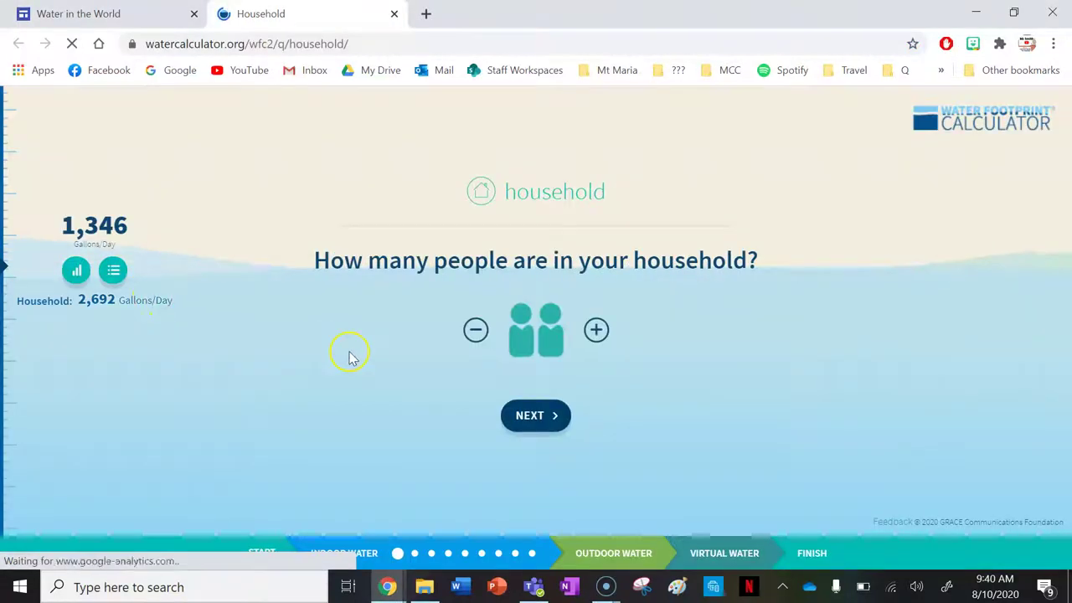
left_click(596, 330)
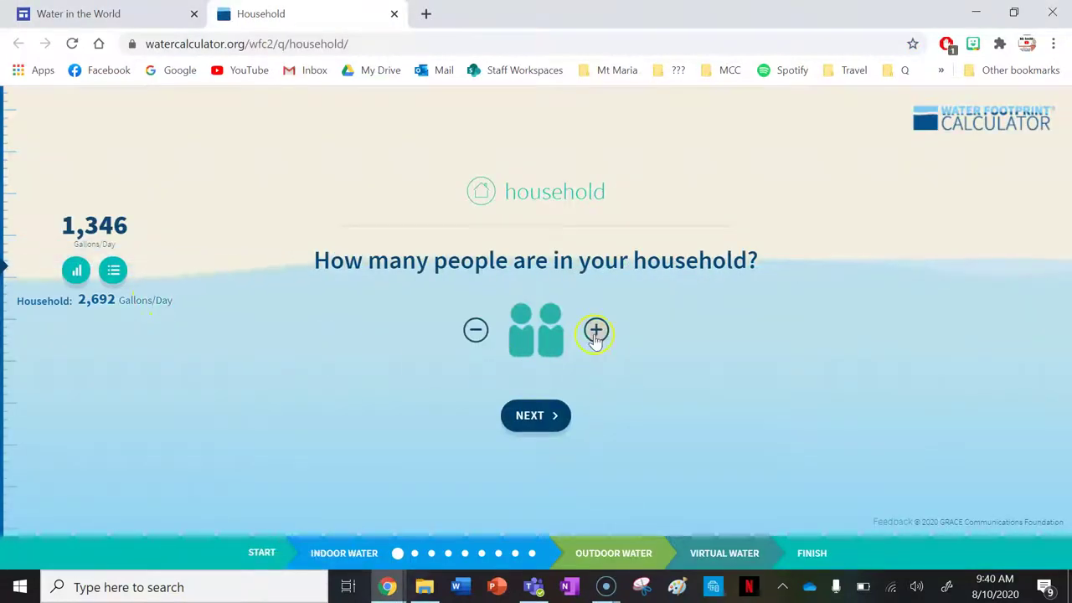
left_click(546, 417)
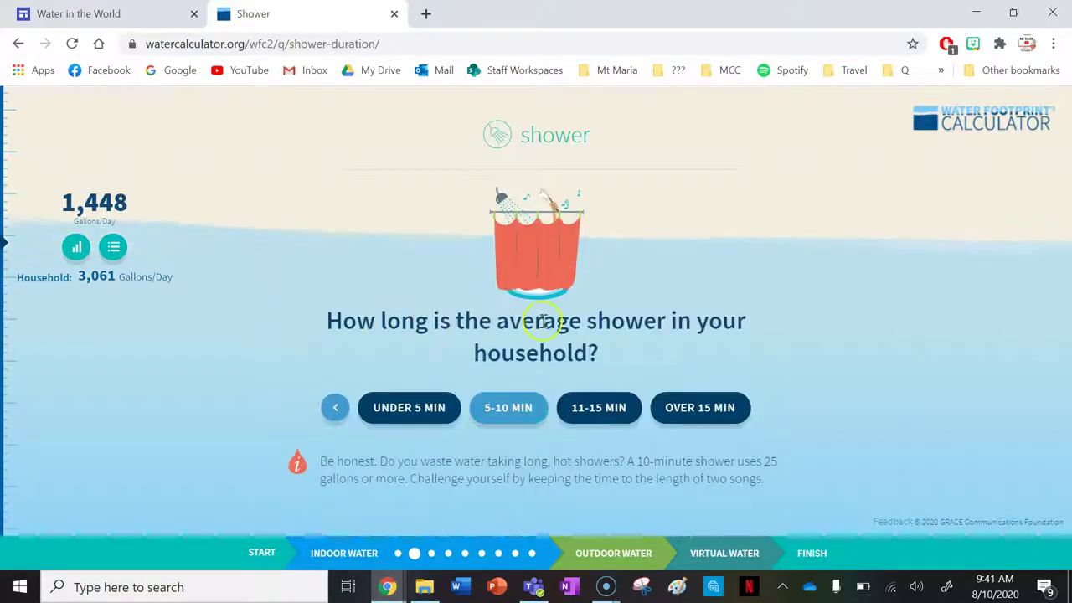
Answer under-5-minute low-flow showers, no baths, under-5-minute regular bathroom faucets, no mellowing, low-flow toilets.
left_click(425, 408)
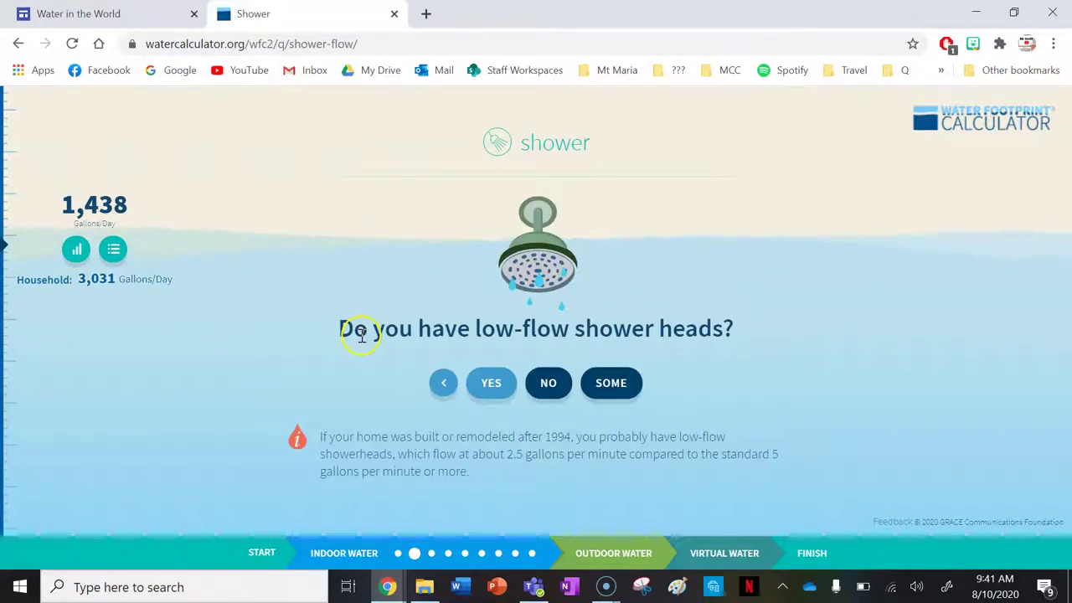
left_click(493, 383)
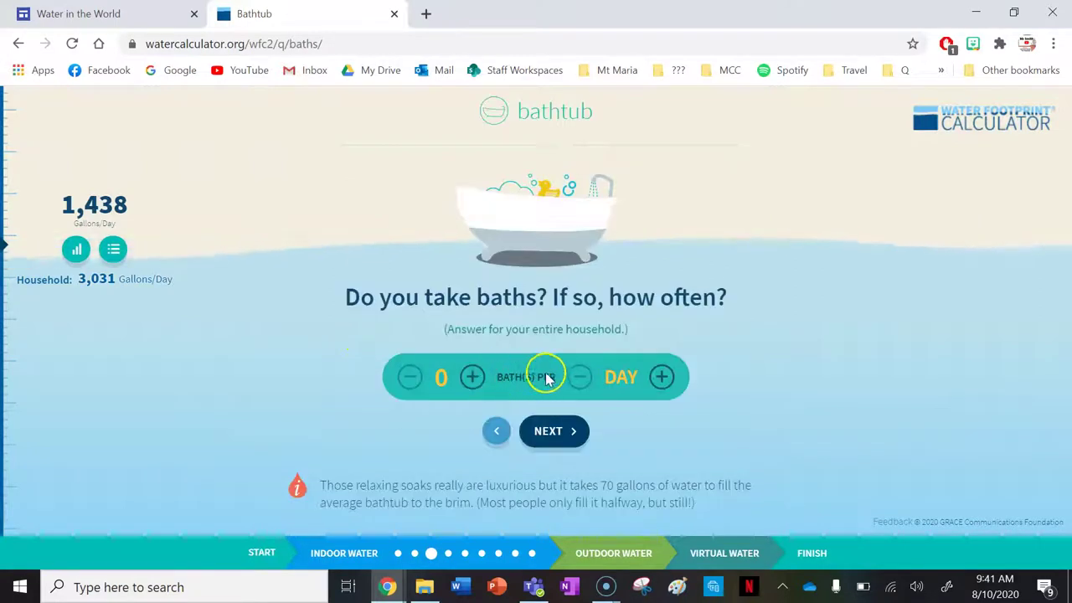
left_click(552, 428)
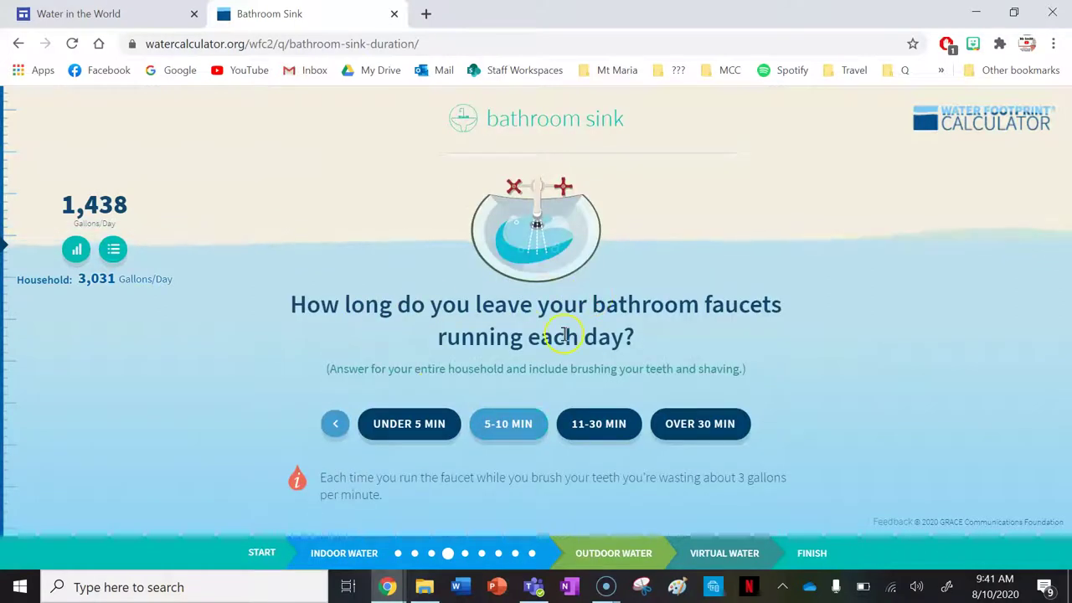
left_click(409, 428)
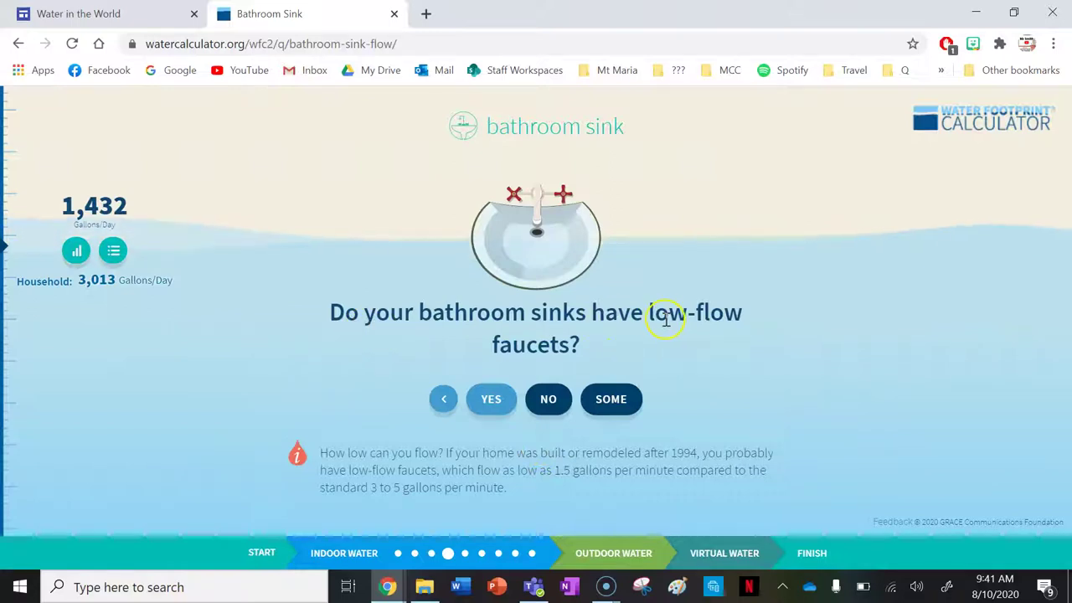
left_click(549, 399)
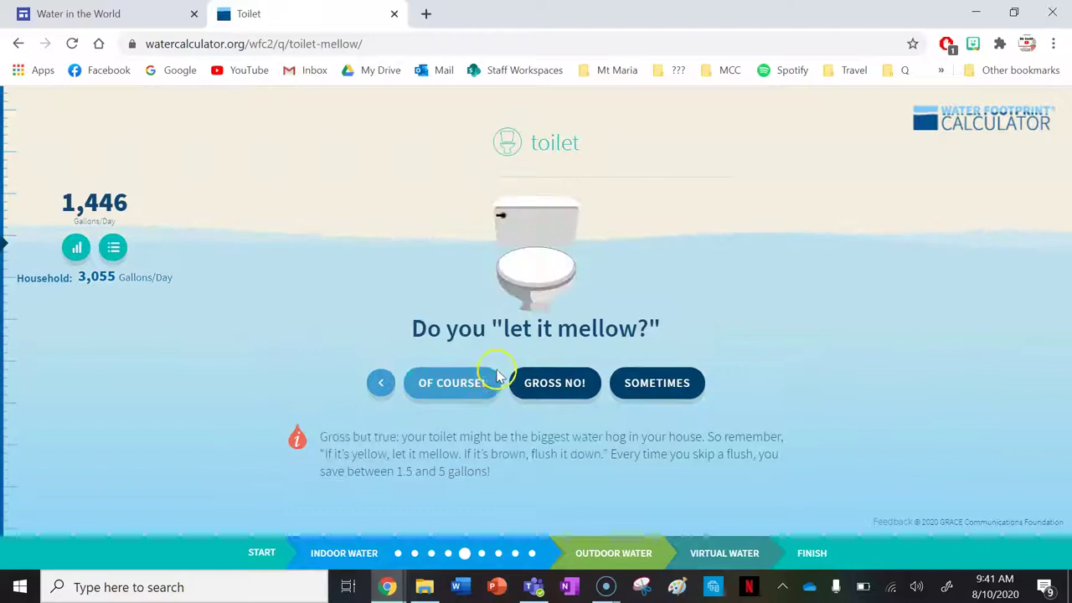
left_click(569, 381)
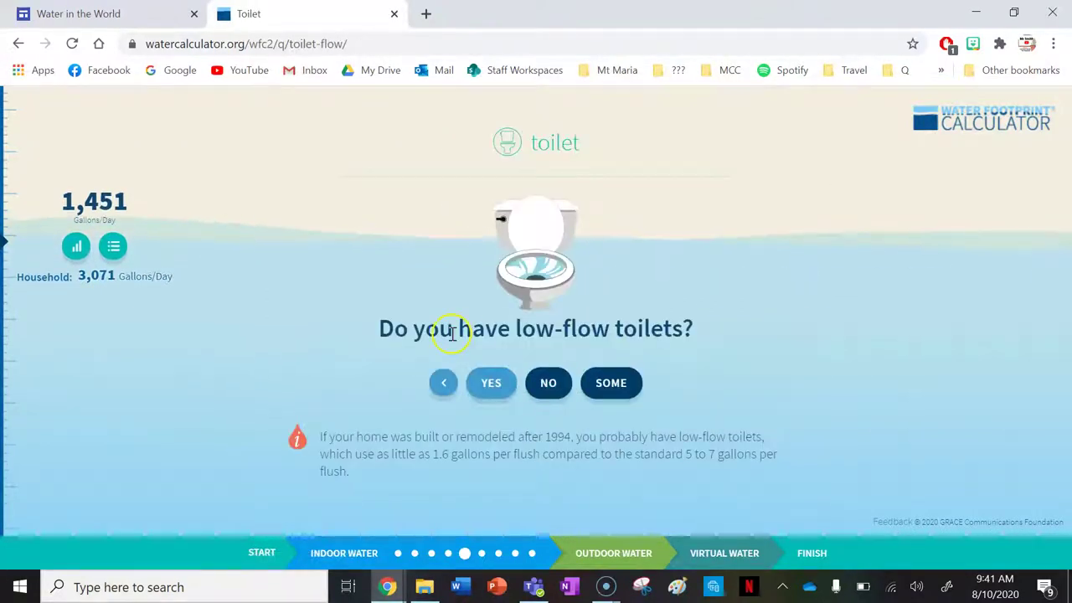
left_click(491, 383)
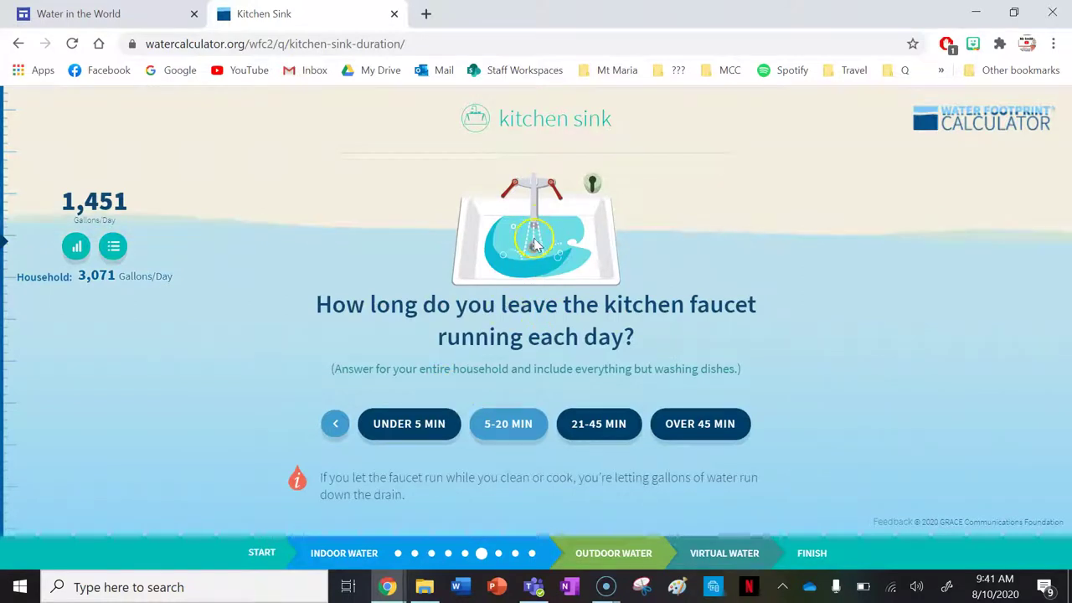
Set kitchen faucet to 5-20 minutes, not low-flow, with one efficient dishwasher and one hand-wash daily.
left_click(498, 425)
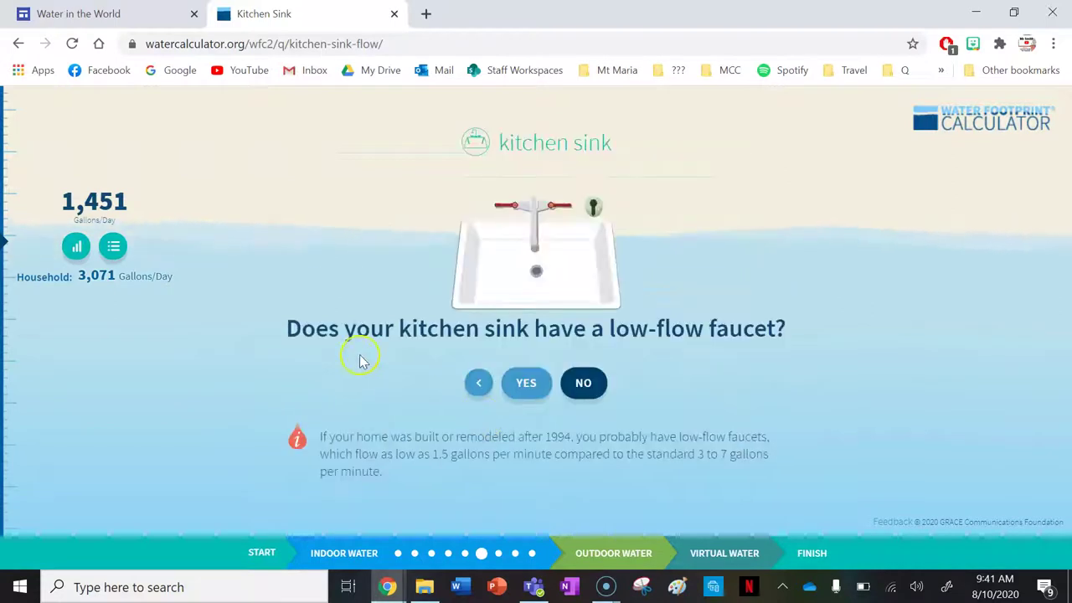
left_click(583, 383)
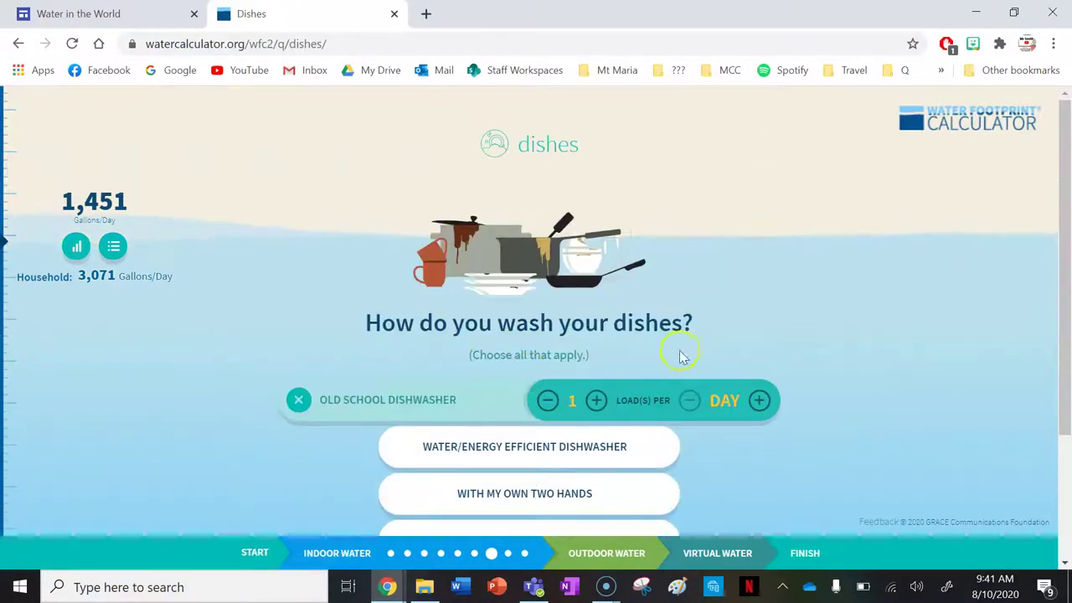
scroll(775, 398, "down", 1)
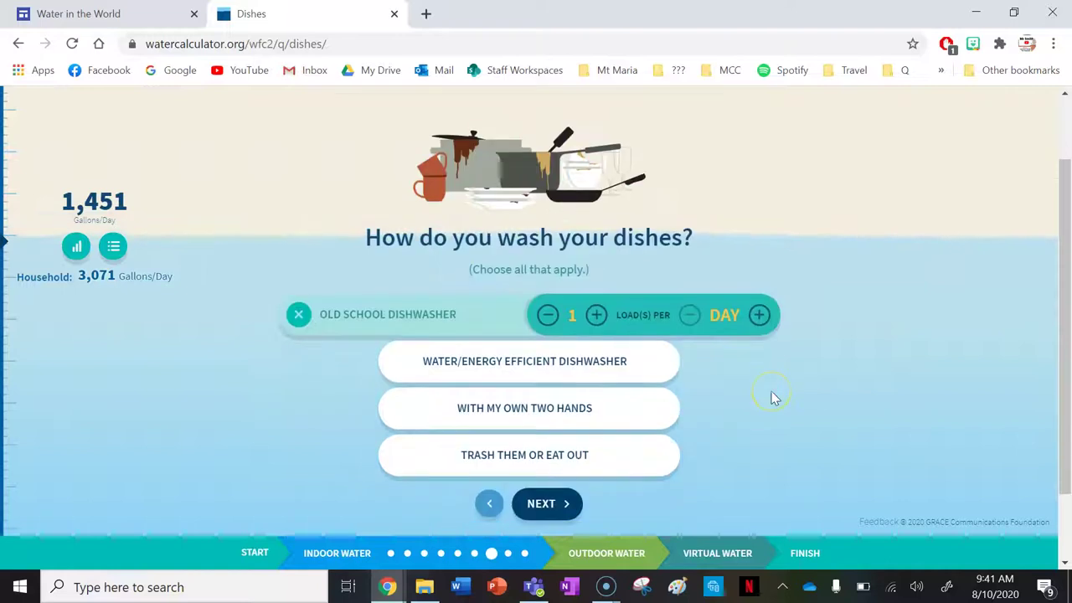
left_click(610, 410)
left_click(546, 377)
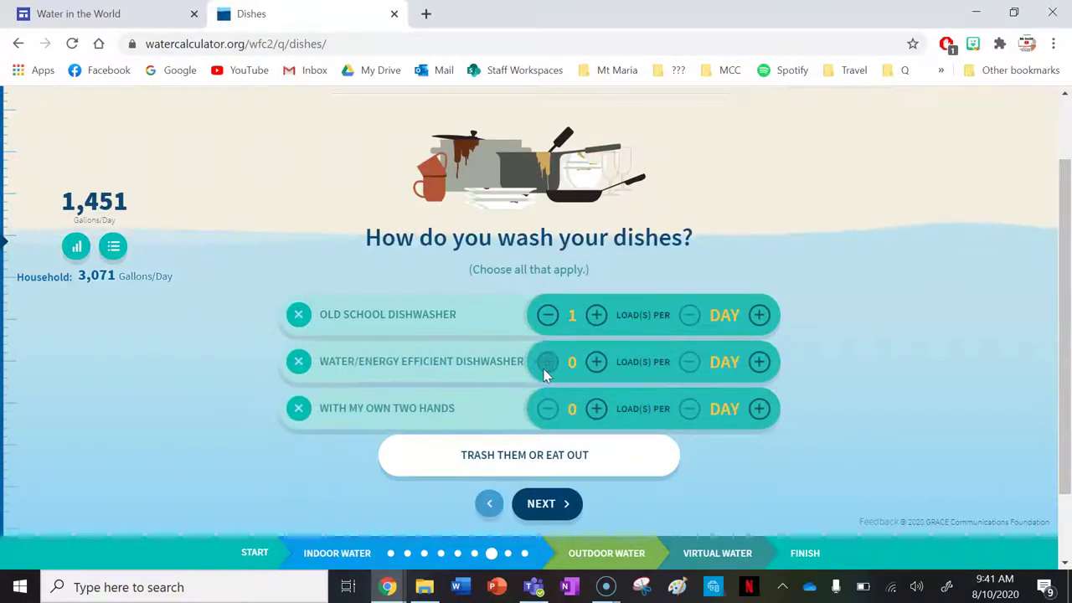
left_click(548, 316)
left_click(596, 362)
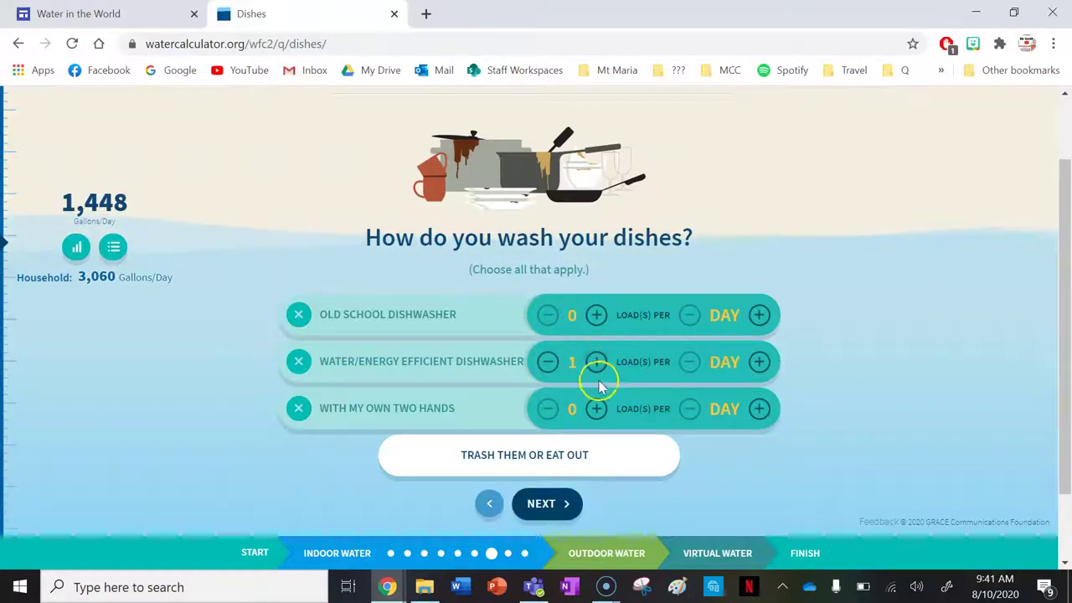
left_click(598, 409)
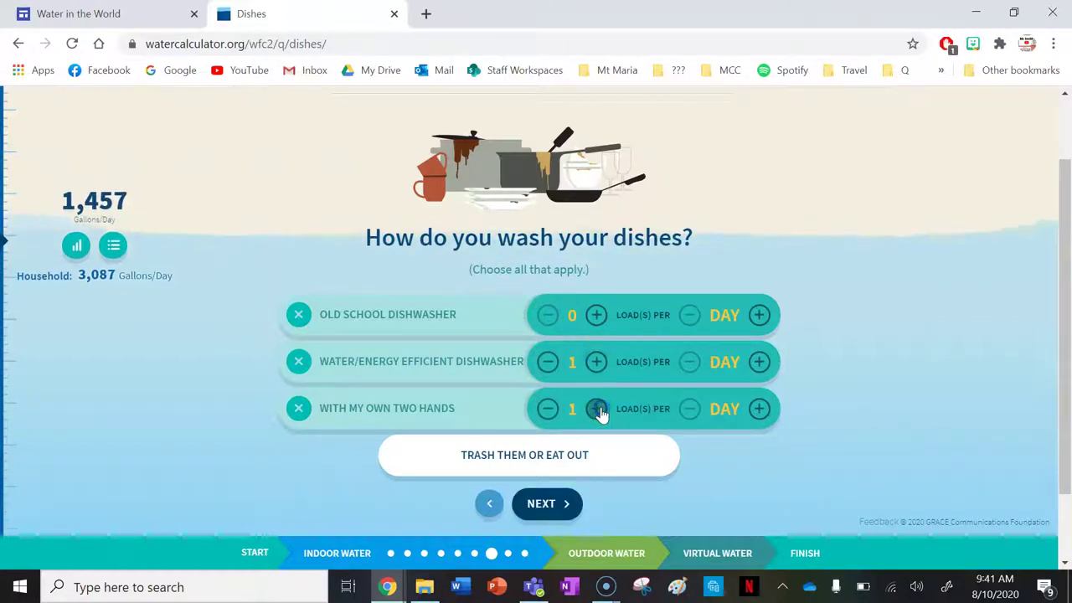
left_click(561, 504)
Set laundry to one efficient washing machine load per week and zero laundromat visits.
left_click(642, 444)
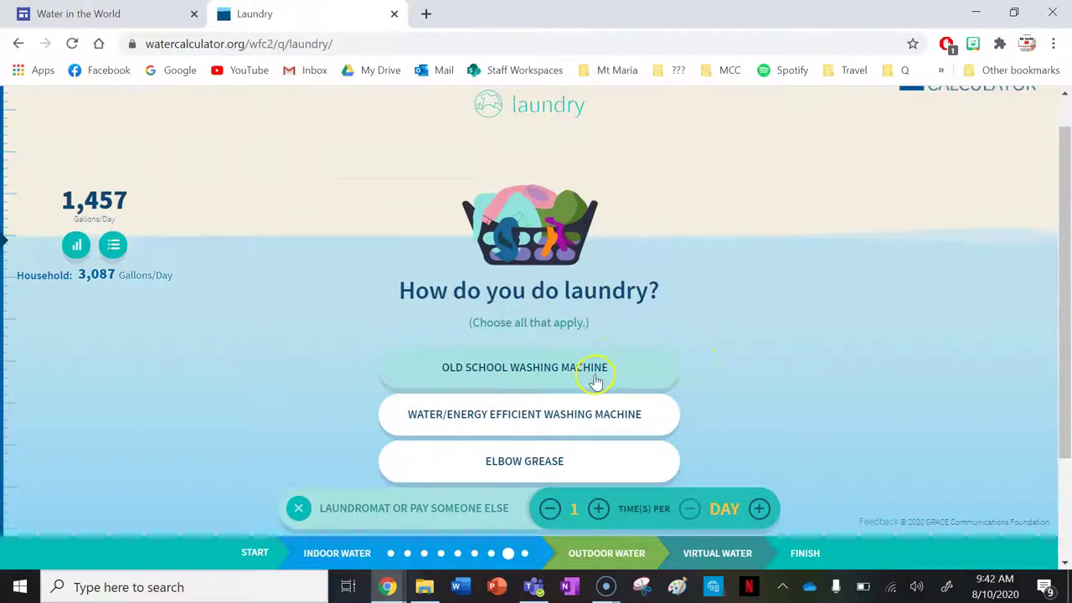
left_click(546, 415)
left_click(595, 417)
left_click(689, 416)
left_click(758, 416)
left_click(758, 417)
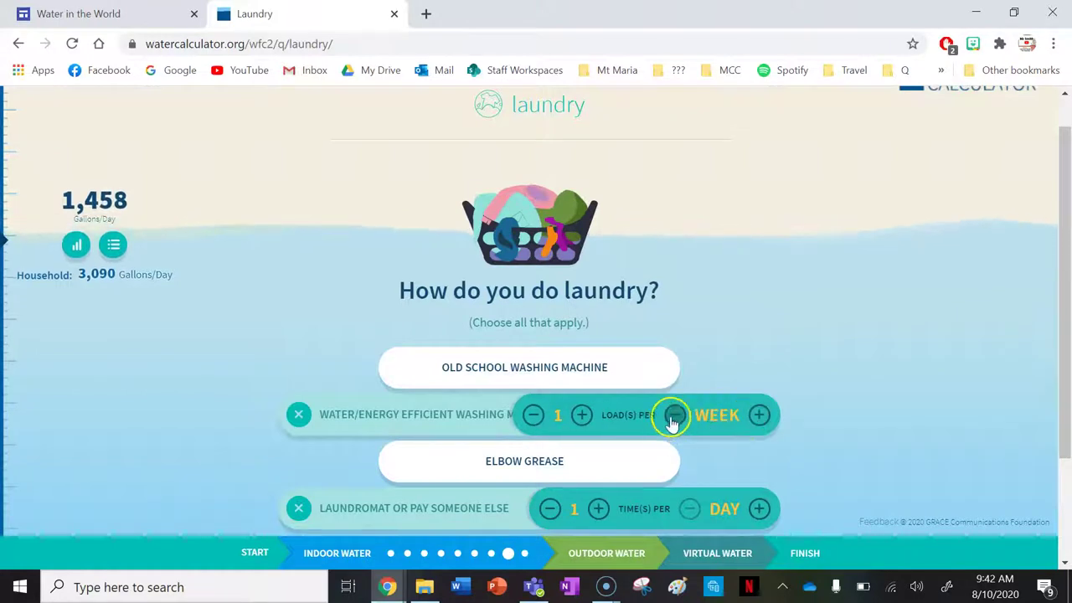
scroll(857, 438, "down", 1)
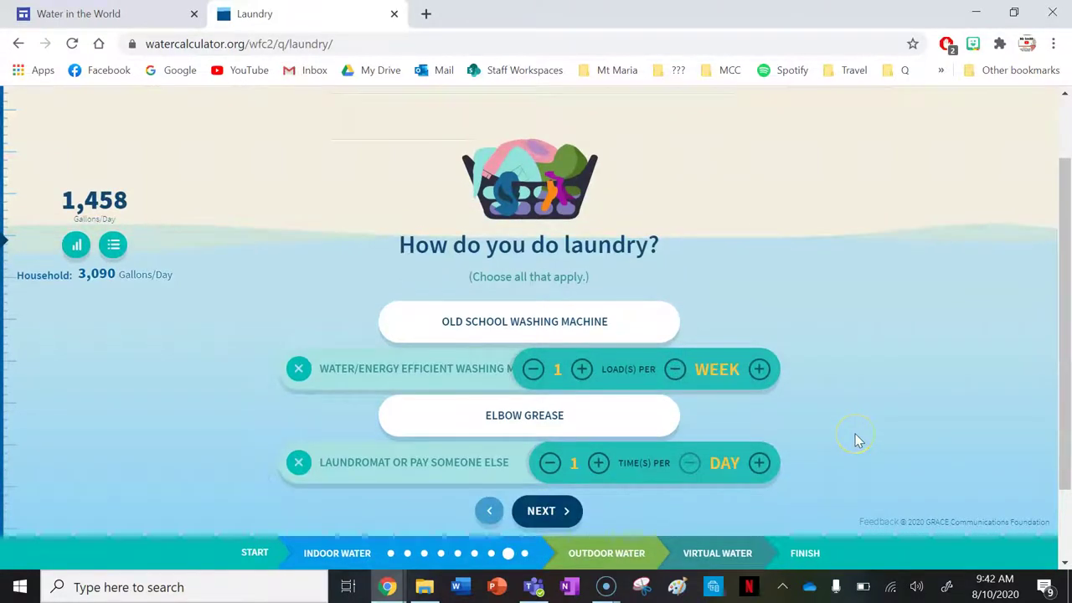
left_click(550, 432)
left_click(546, 478)
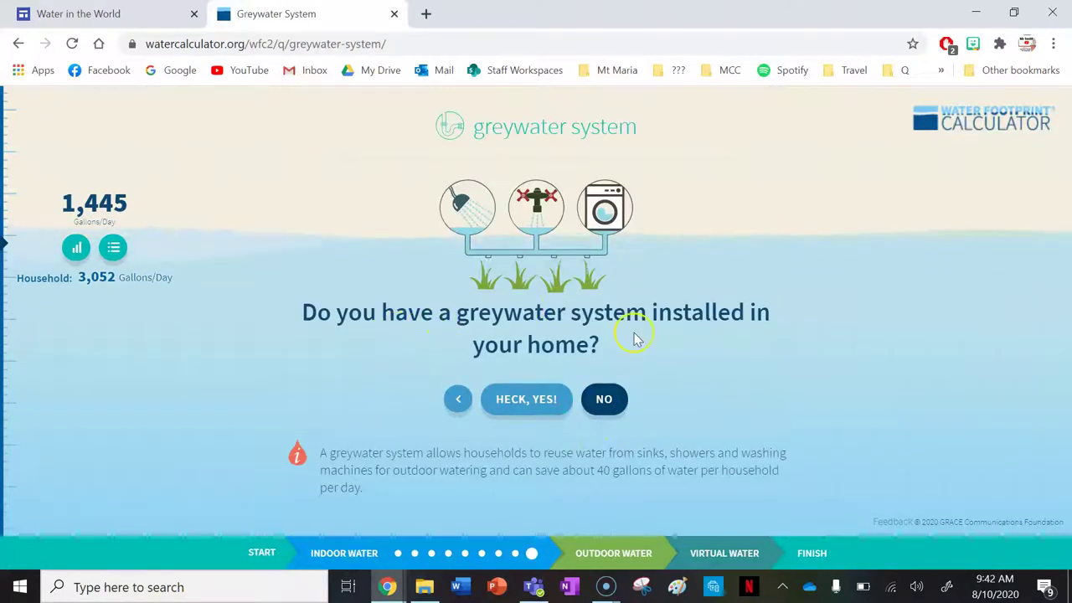
Answer no to greywater system, lawn or garden watering, rain barrel and swimming pool.
left_click(605, 400)
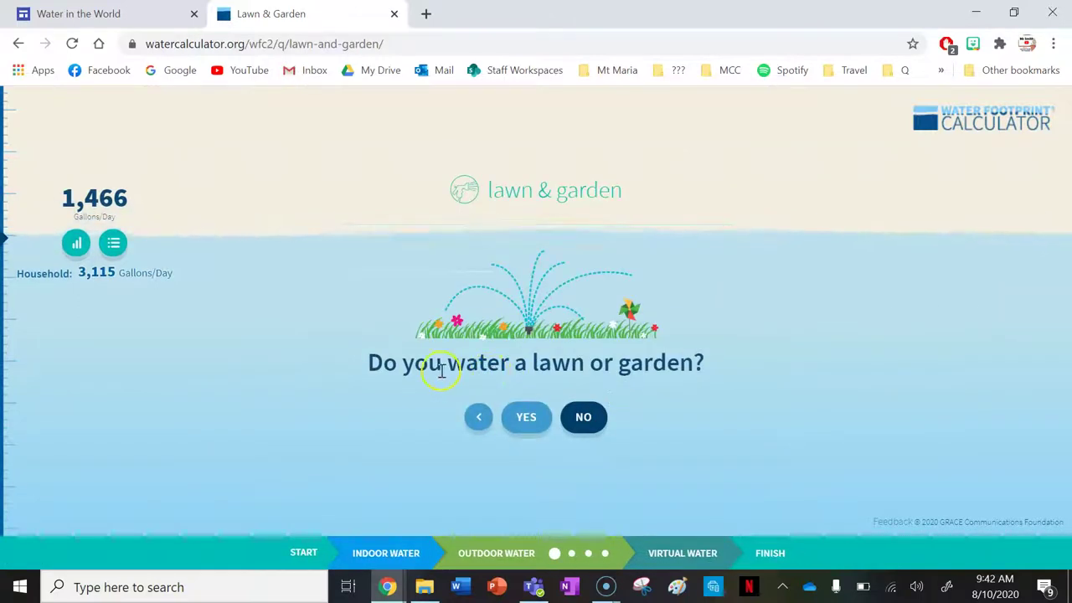
left_click(581, 417)
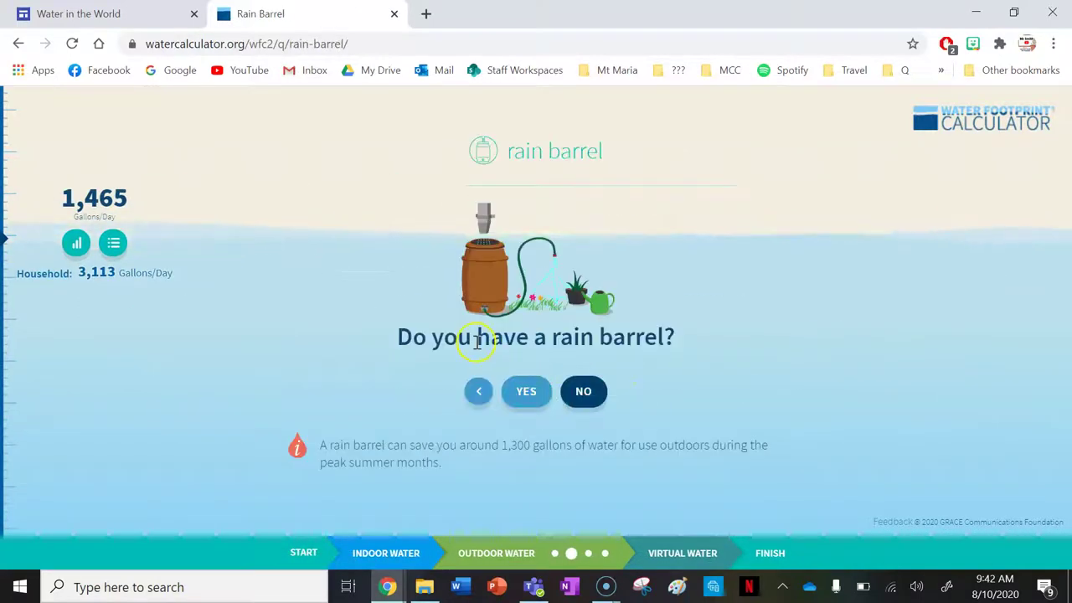
left_click(586, 388)
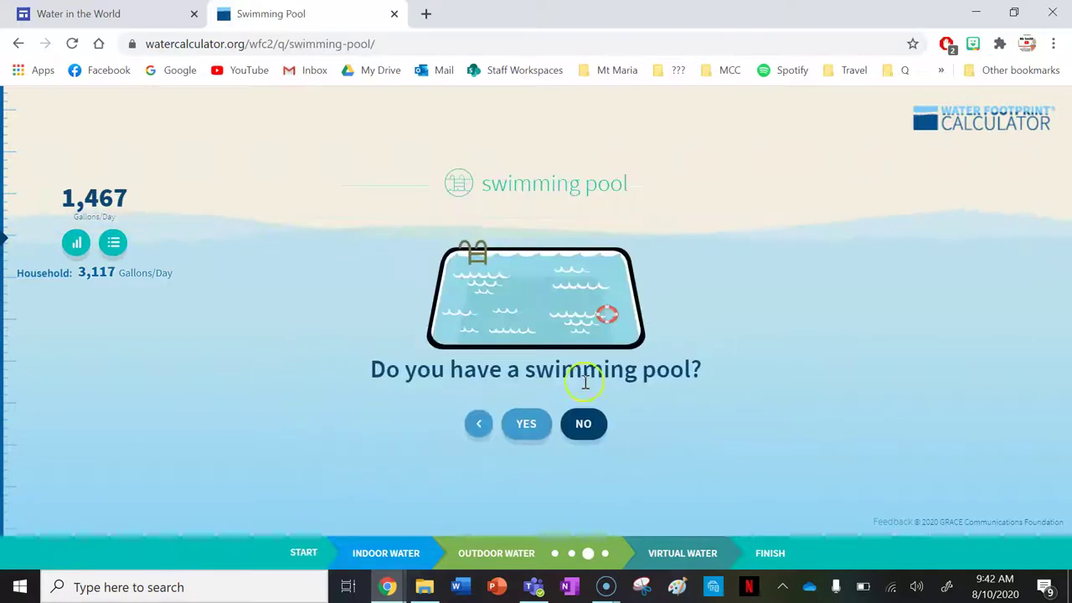
left_click(587, 423)
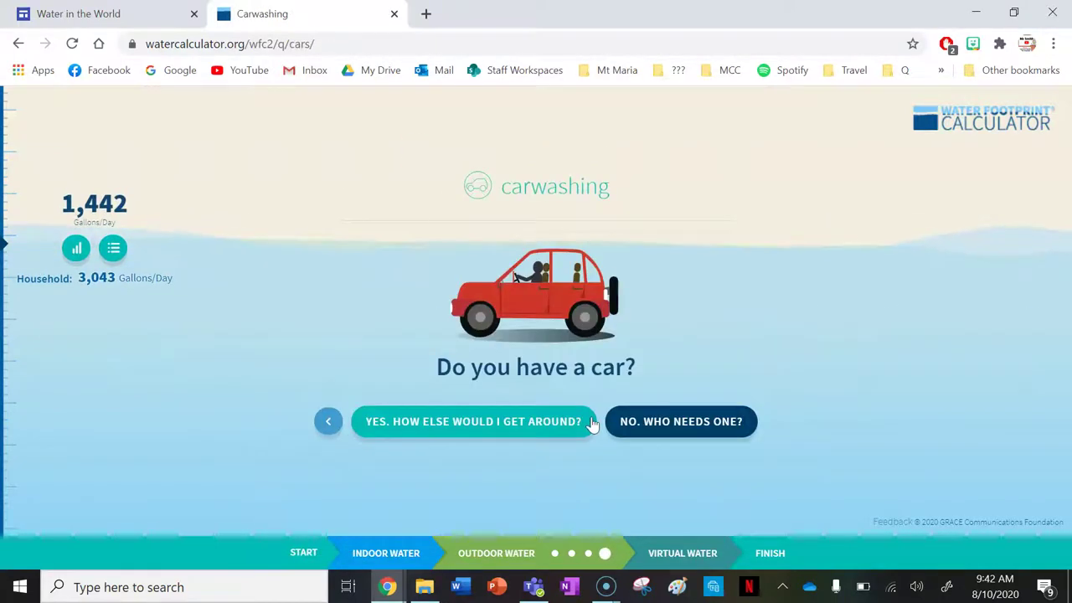
Record washing the car with a garden hose at home once per month.
left_click(535, 423)
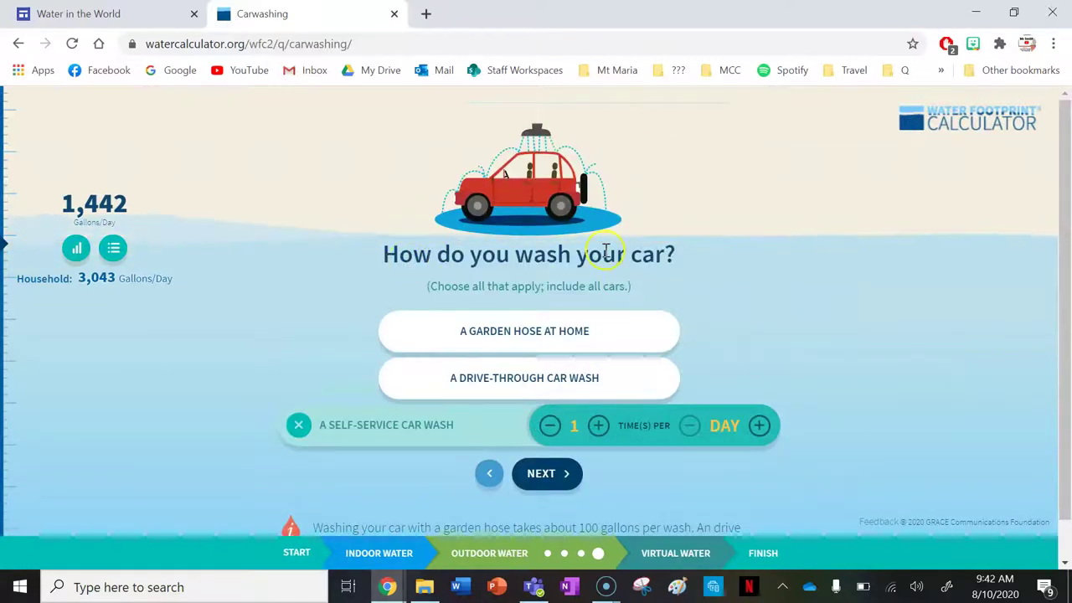
left_click(607, 332)
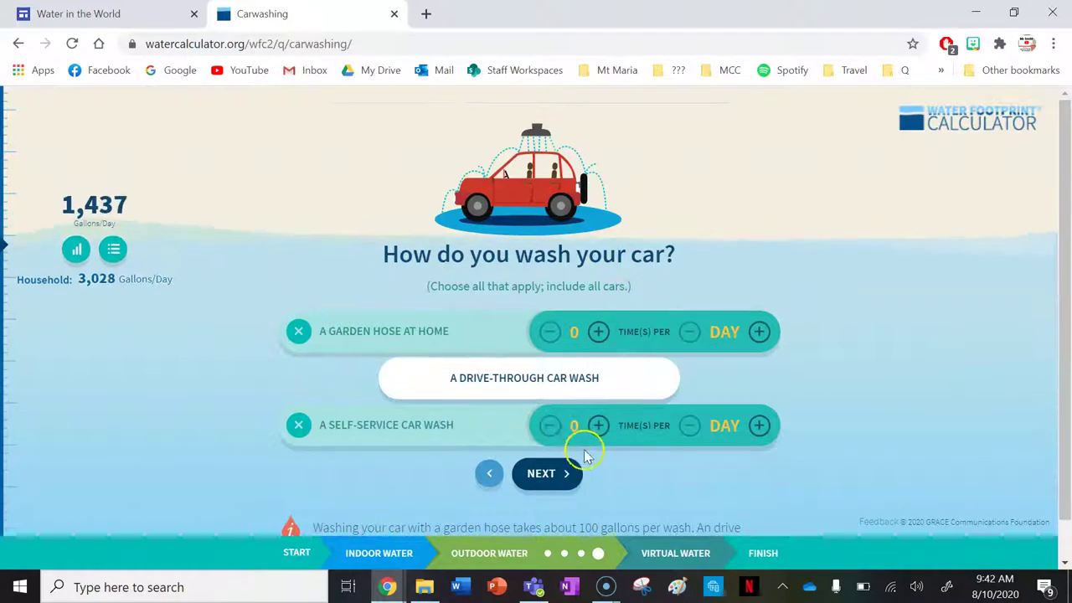
left_click(598, 332)
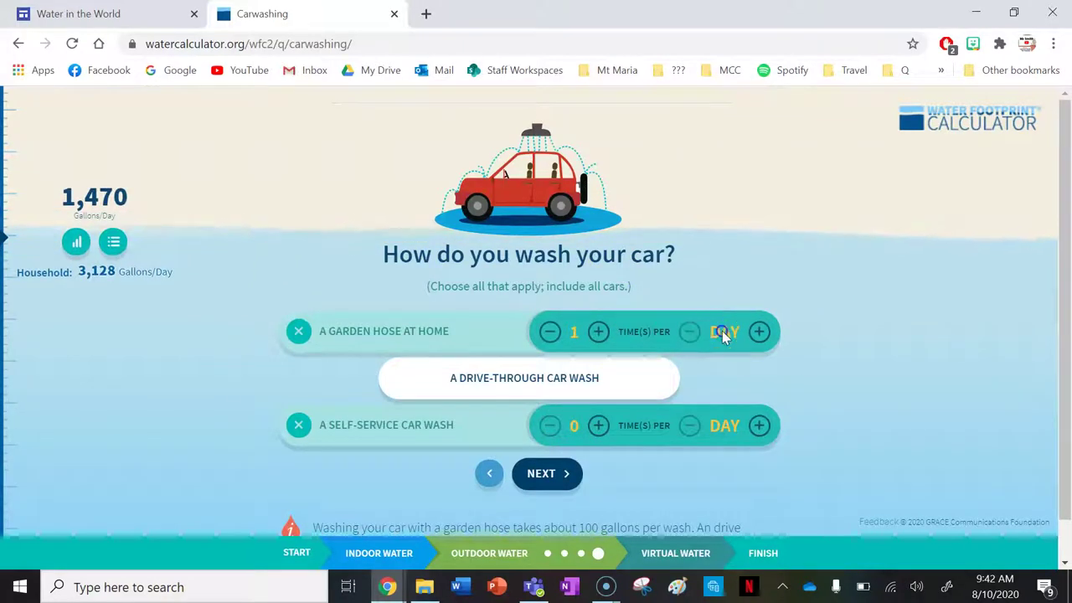
left_click(758, 333)
left_click(758, 335)
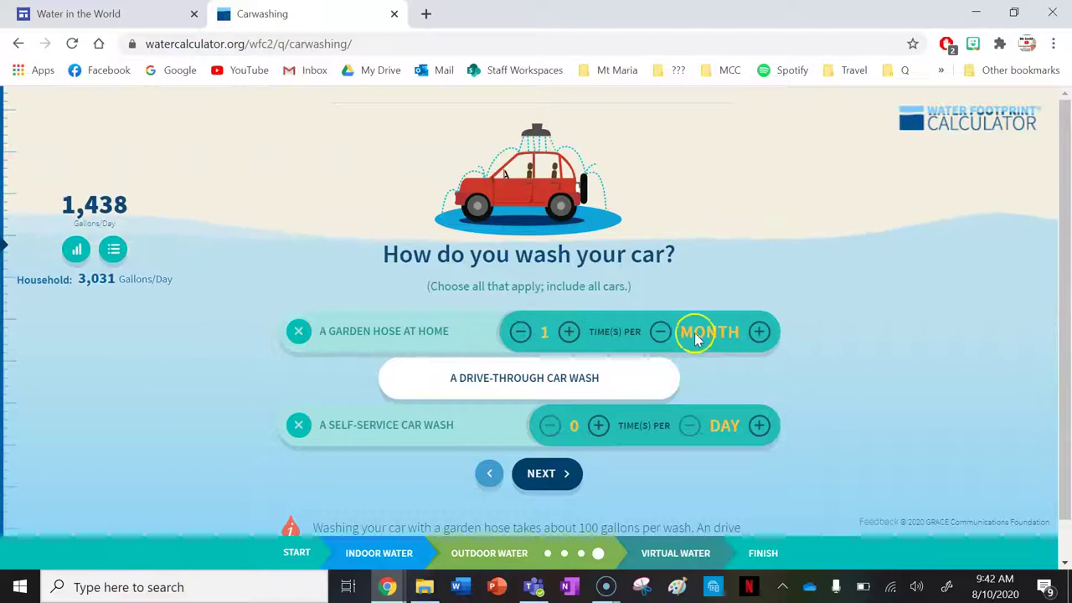
left_click(545, 473)
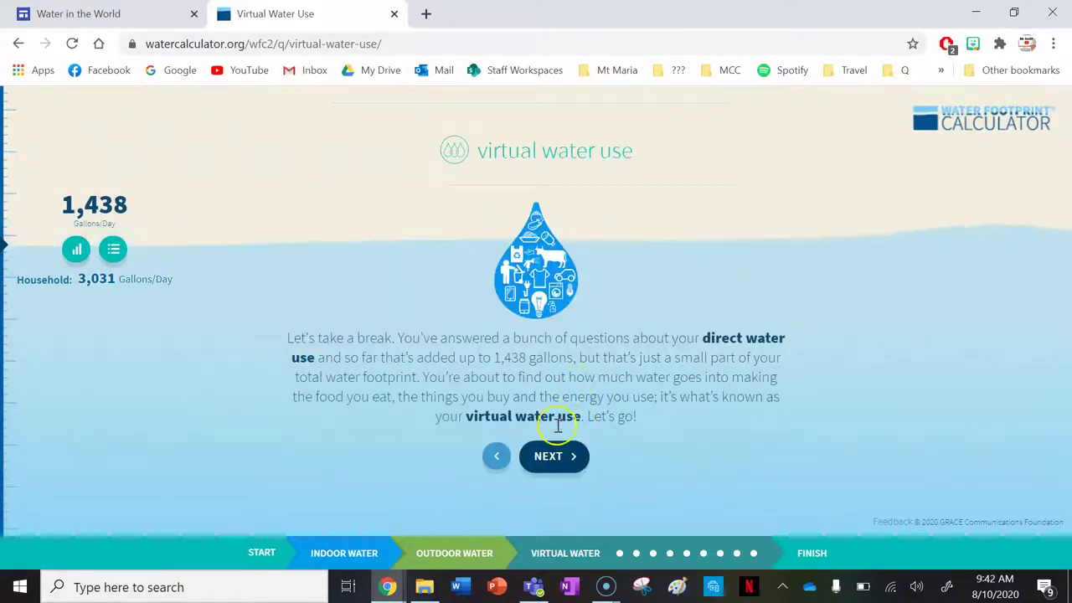
Set weekly driving to about 200 miles, home state California, and electricity 100% from the utility.
left_click(542, 453)
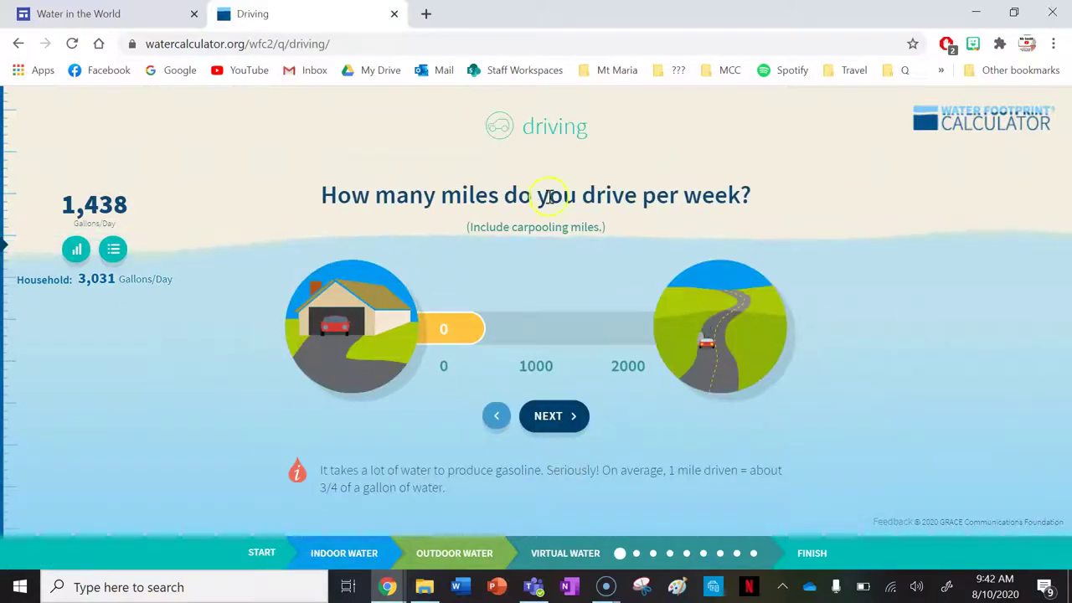
mouse_move(444, 330)
left_mouse_down()
mouse_move(466, 330)
mouse_move(460, 337)
left_mouse_up()
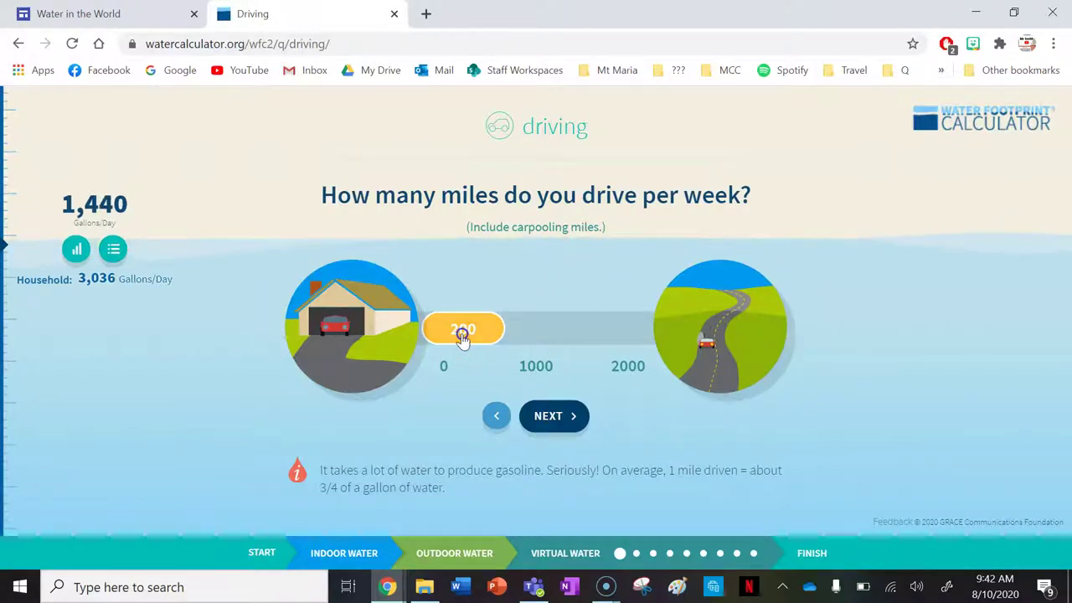
left_click(546, 414)
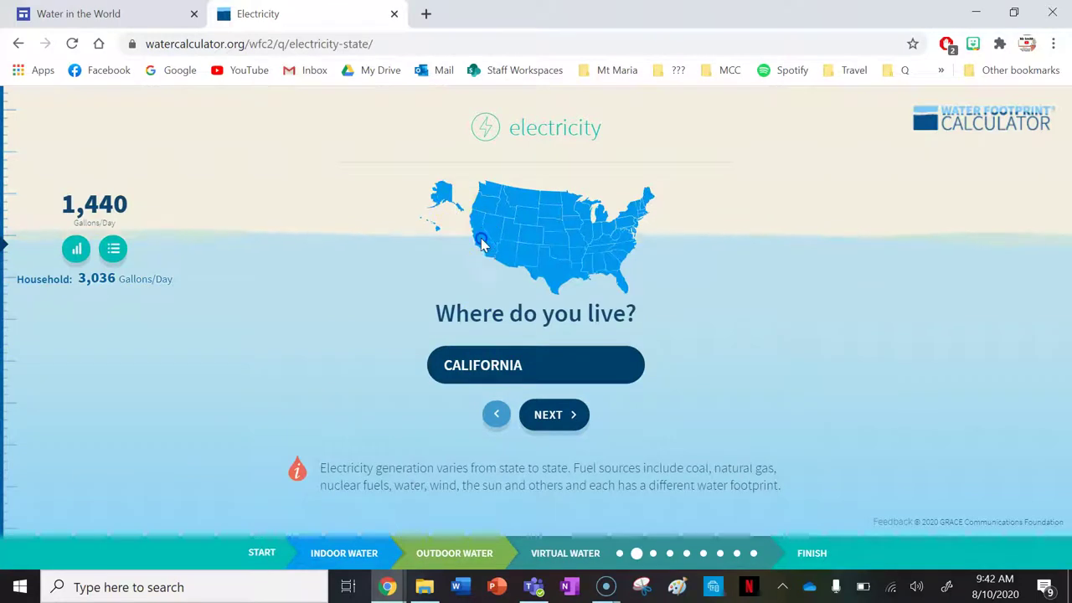
left_click(560, 419)
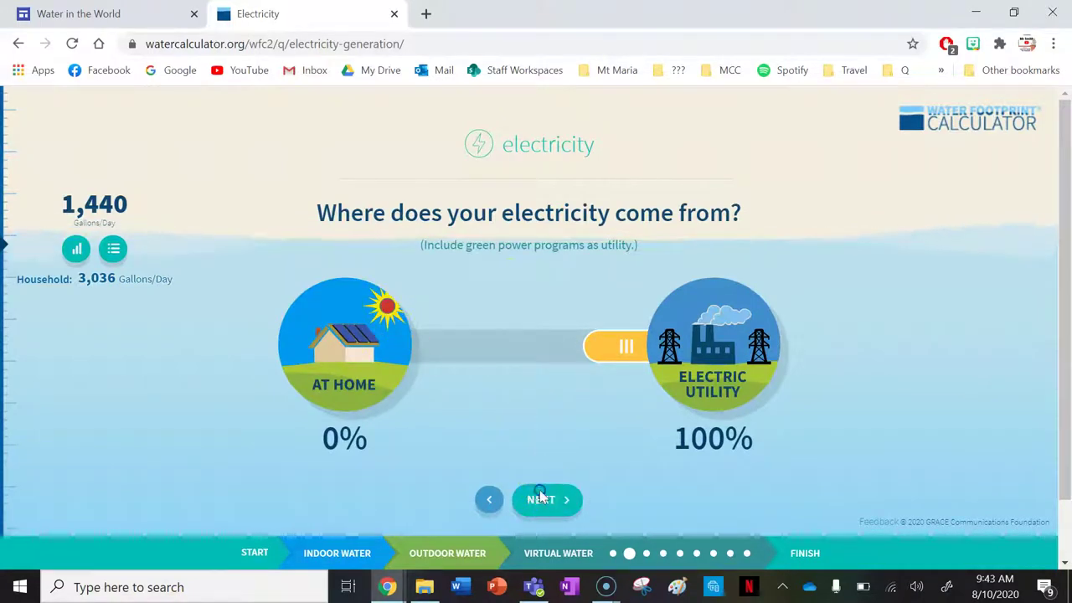
left_click(540, 499)
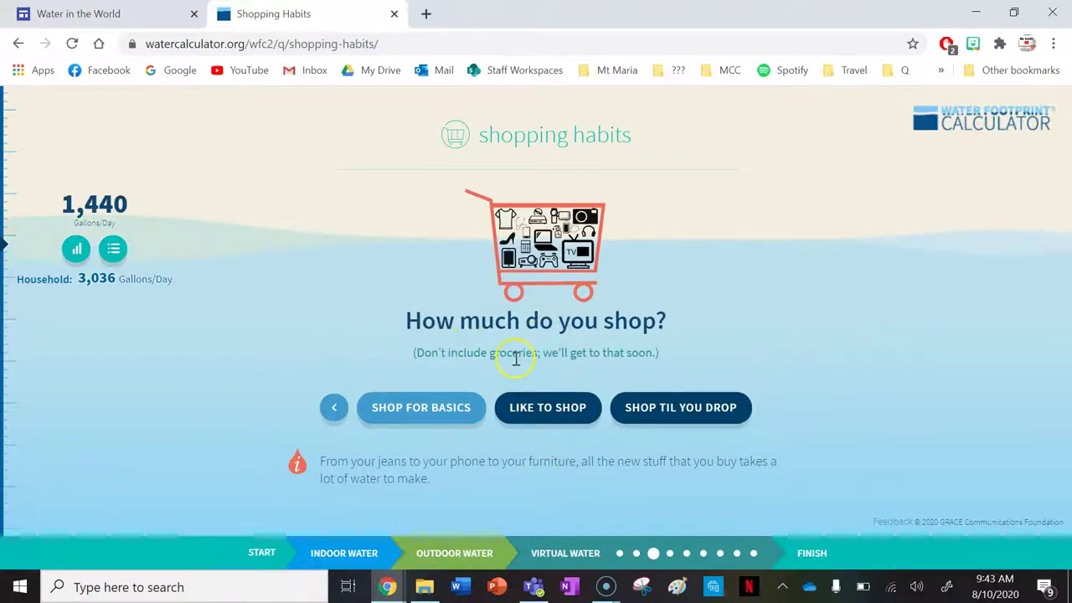
Answer like to shop, recycle paper, all plastic and all bottles and cans, always reuse fabrics.
left_click(566, 405)
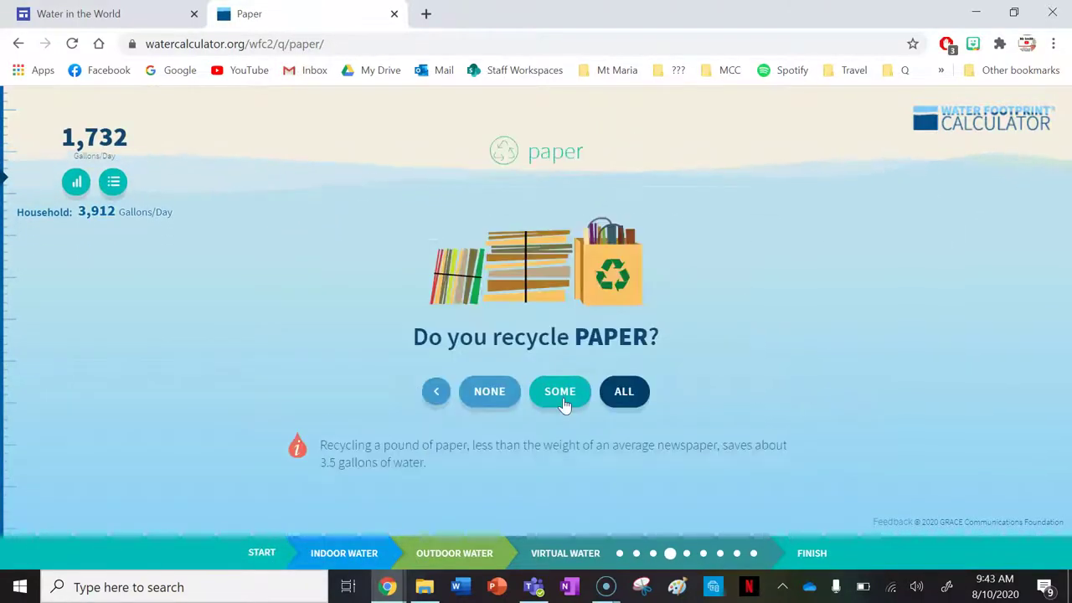
left_click(615, 392)
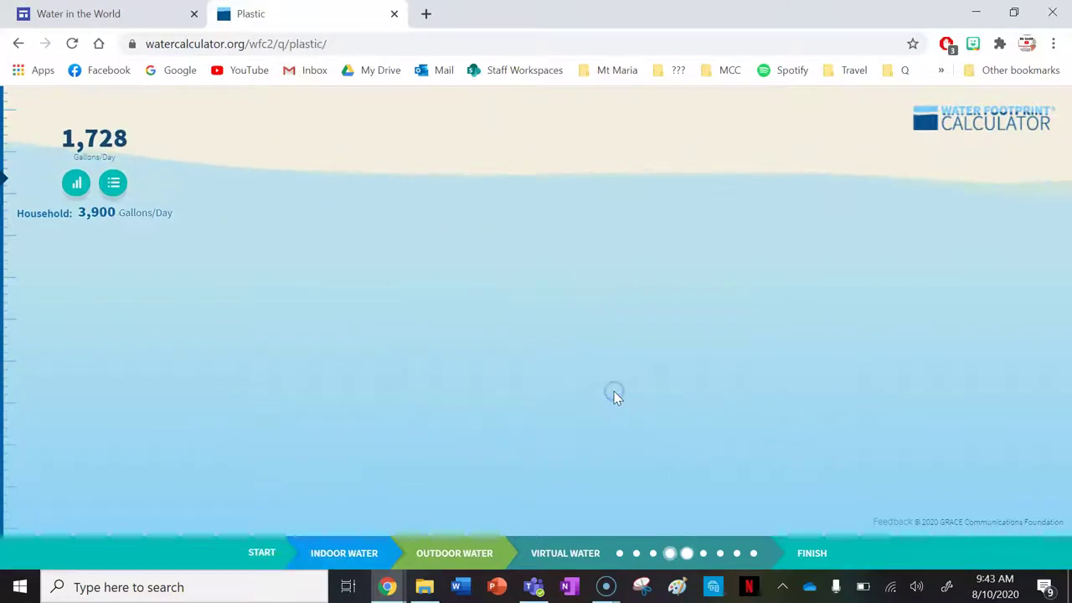
left_click(616, 401)
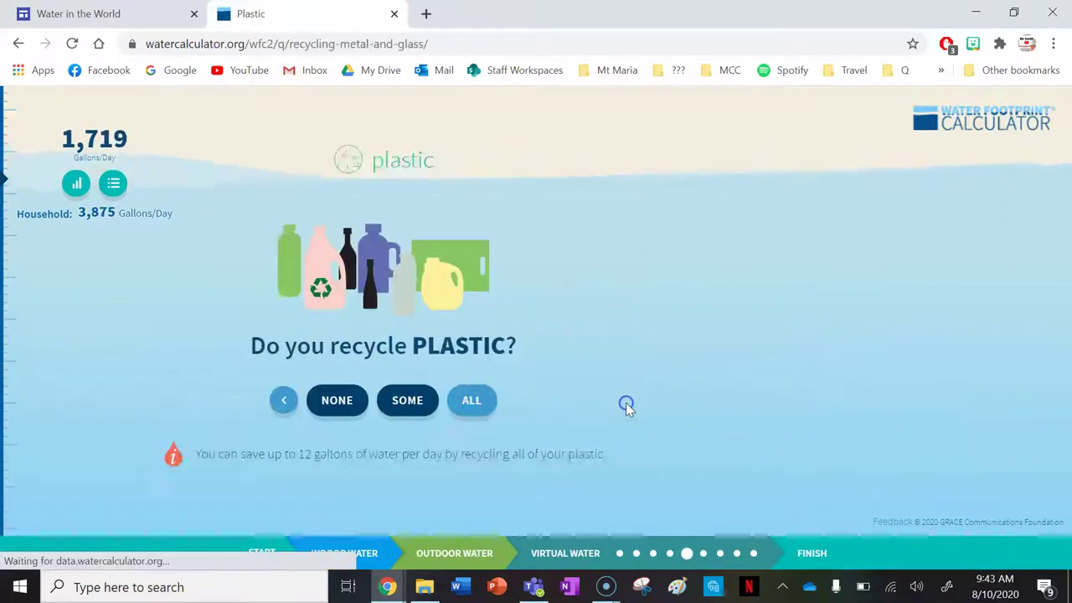
left_click(624, 402)
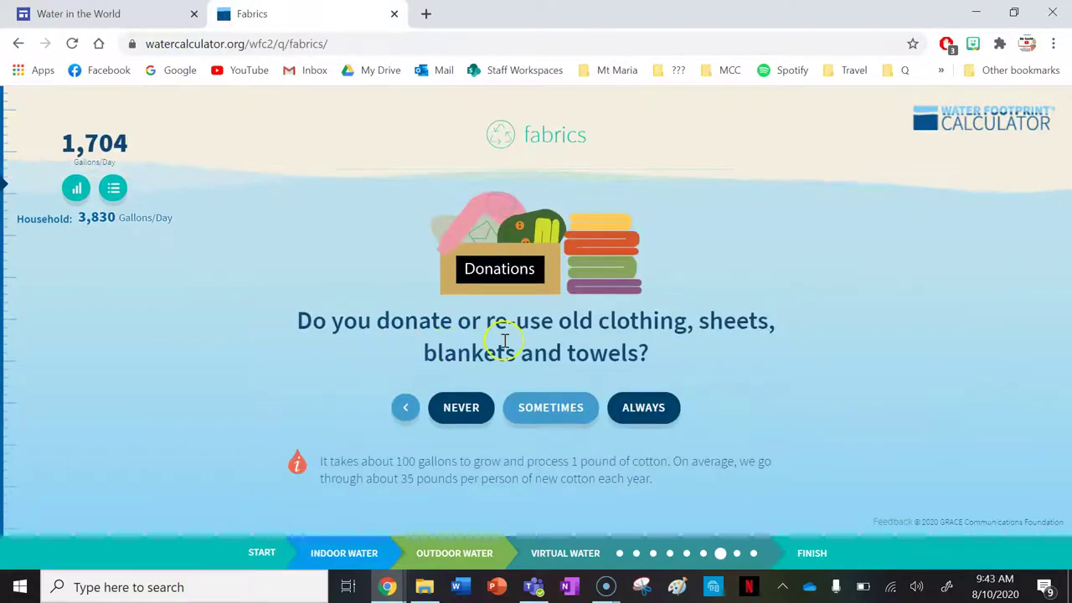
left_click(584, 407)
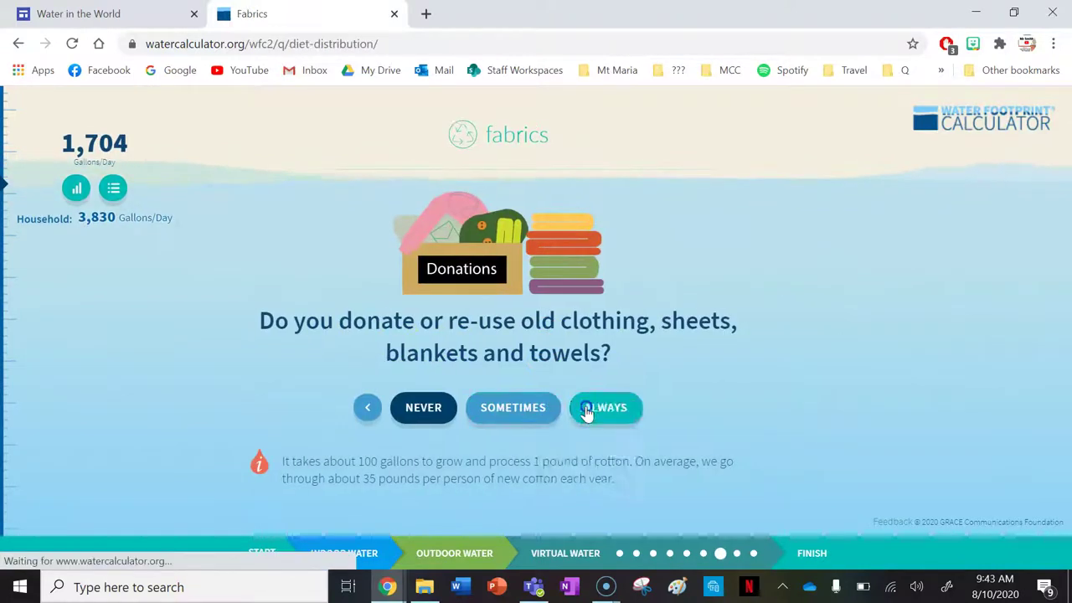
Mark the third household member as a meat eater in the diet question.
scroll(685, 354, "down", 1)
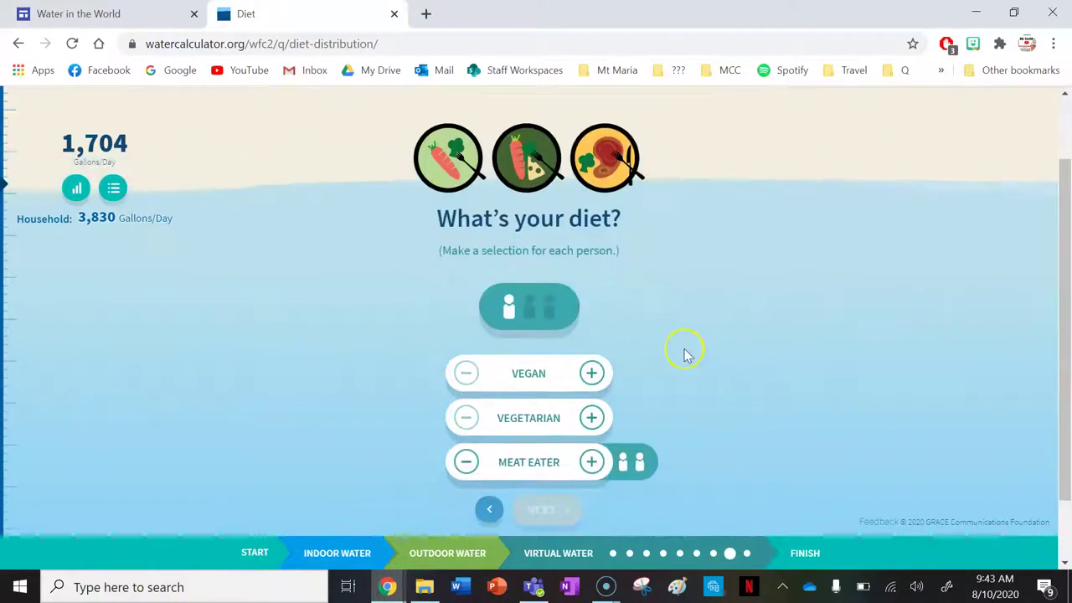
left_click(591, 462)
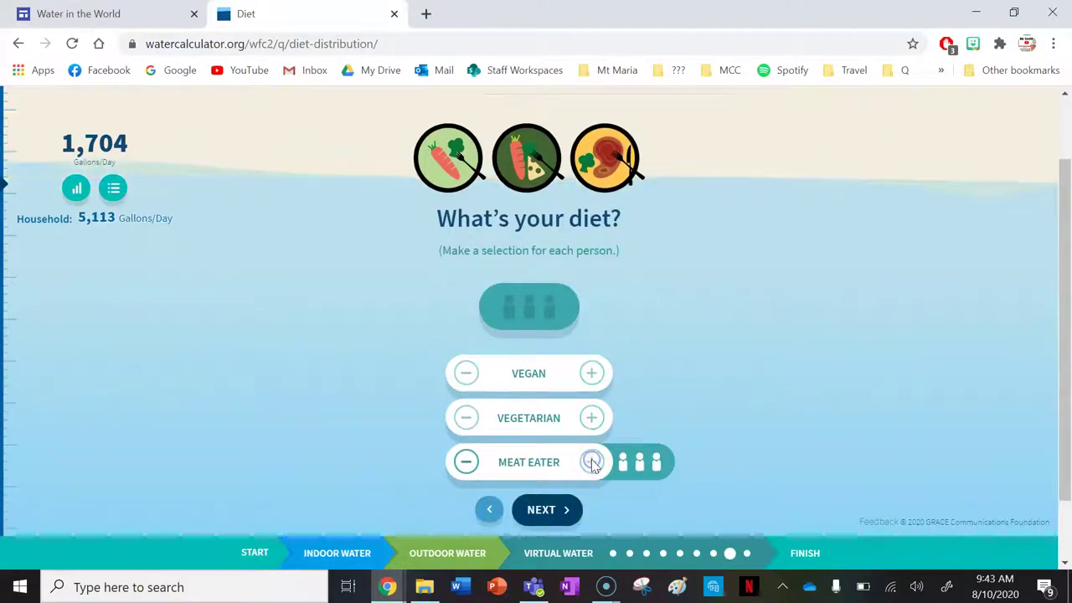
left_click(562, 512)
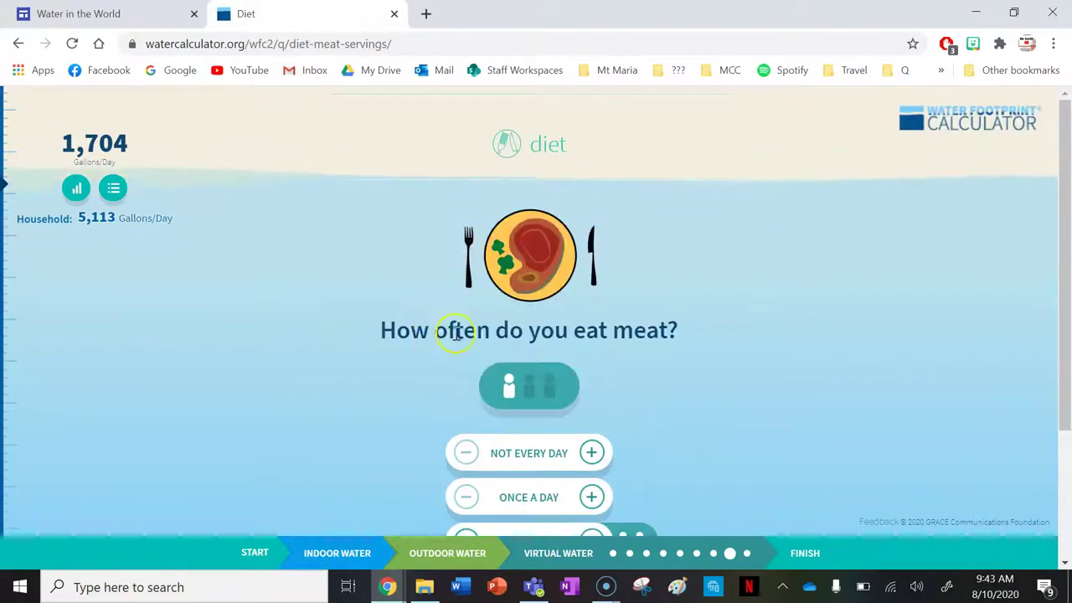
Assign how many household members eat meat once or twice a day.
scroll(651, 359, "down", 1)
left_click(592, 401)
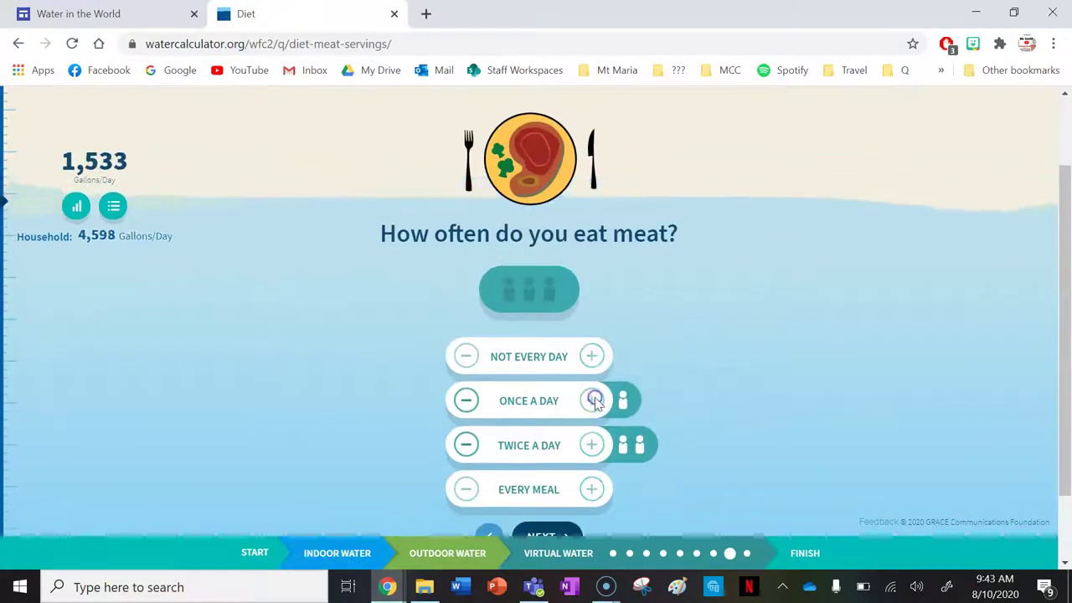
left_click(466, 445)
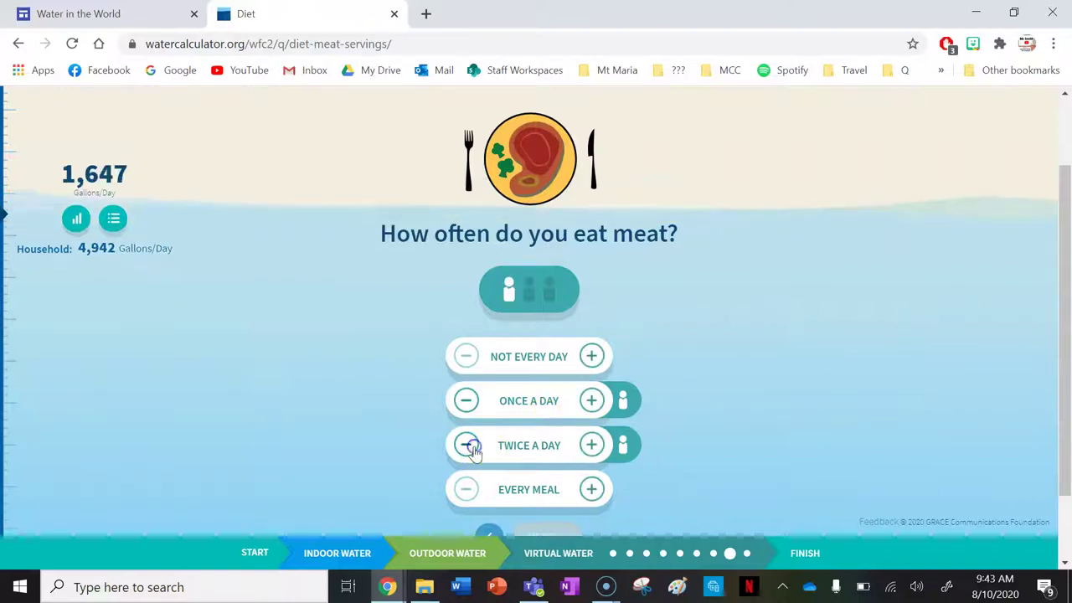
left_click(466, 445)
left_click(593, 401)
left_click(592, 402)
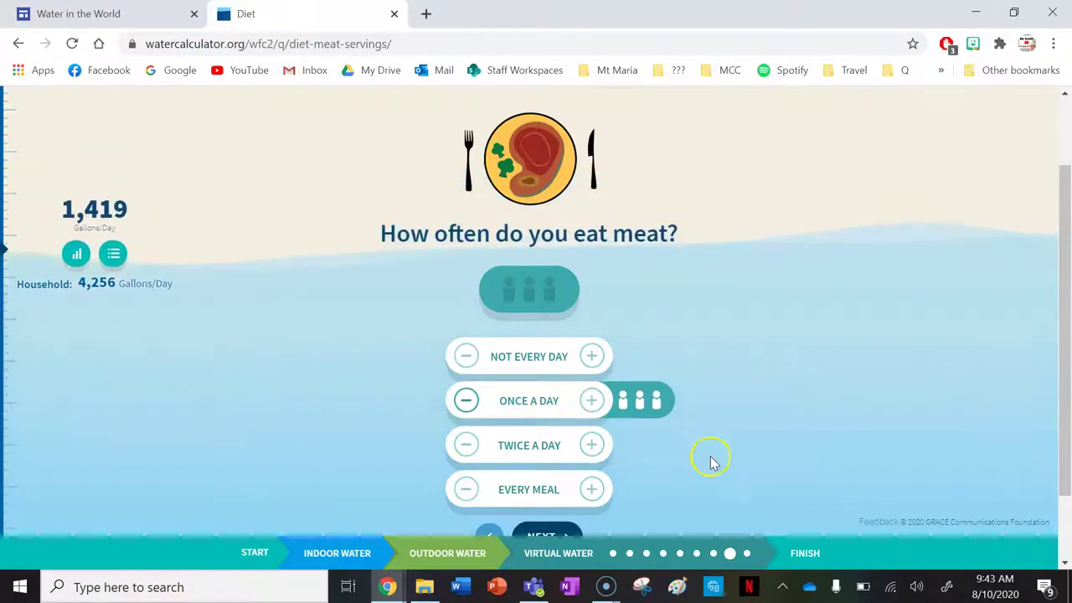
scroll(706, 455, "down", 1)
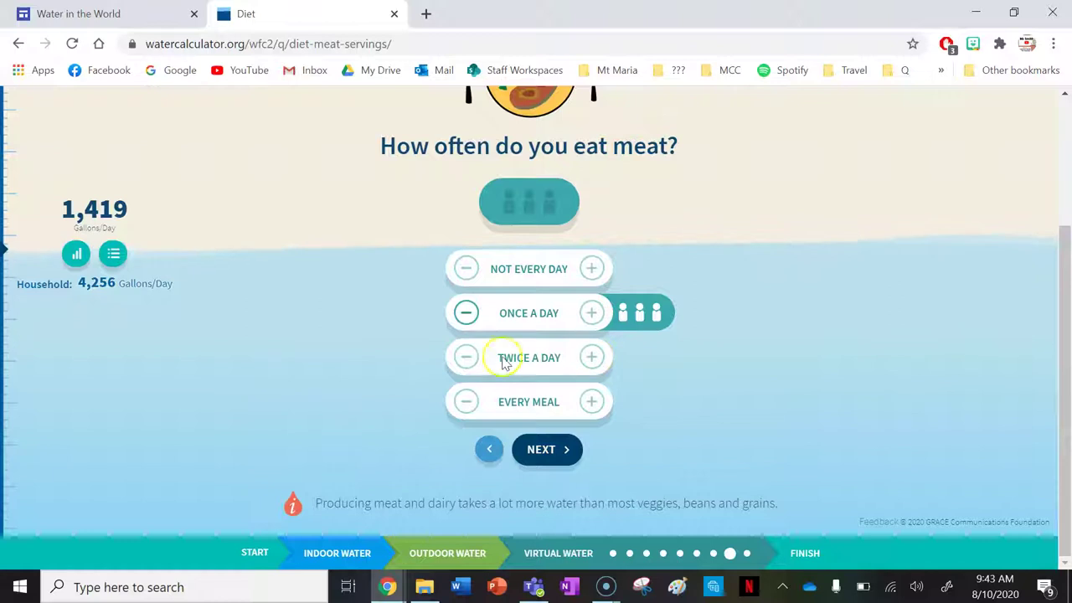
left_click(592, 358)
left_click(597, 360)
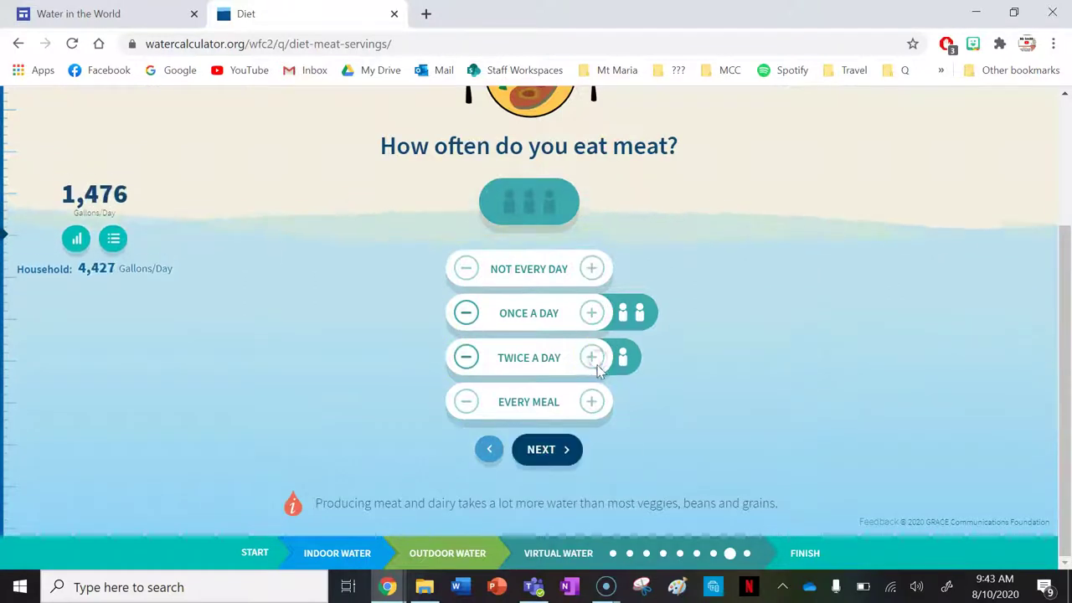
left_click(560, 456)
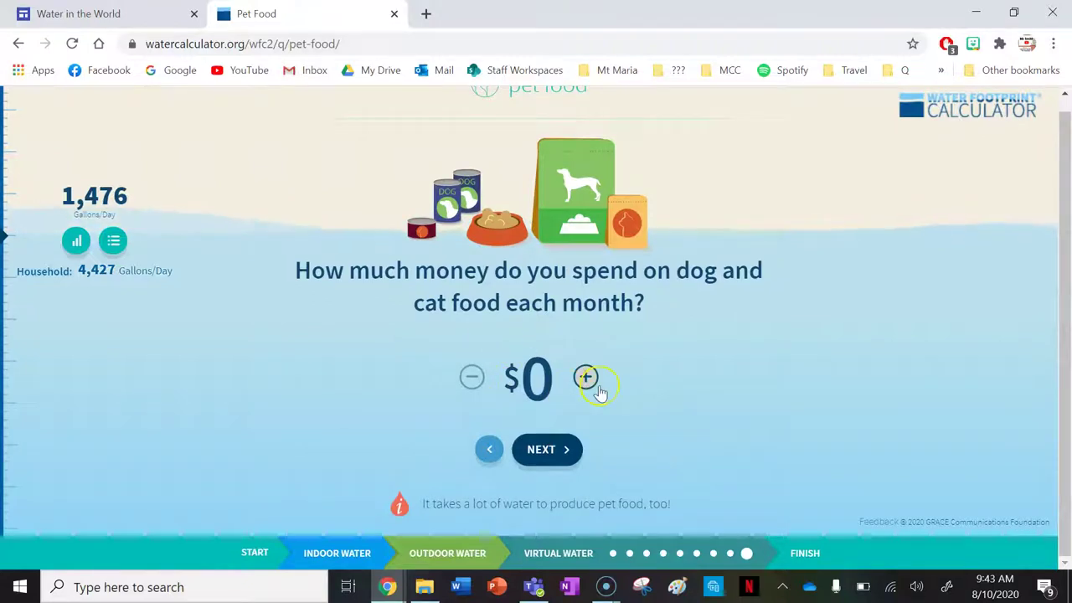
Skip pet food, then choose saving money and virtual water use to finish the quiz.
left_click(541, 454)
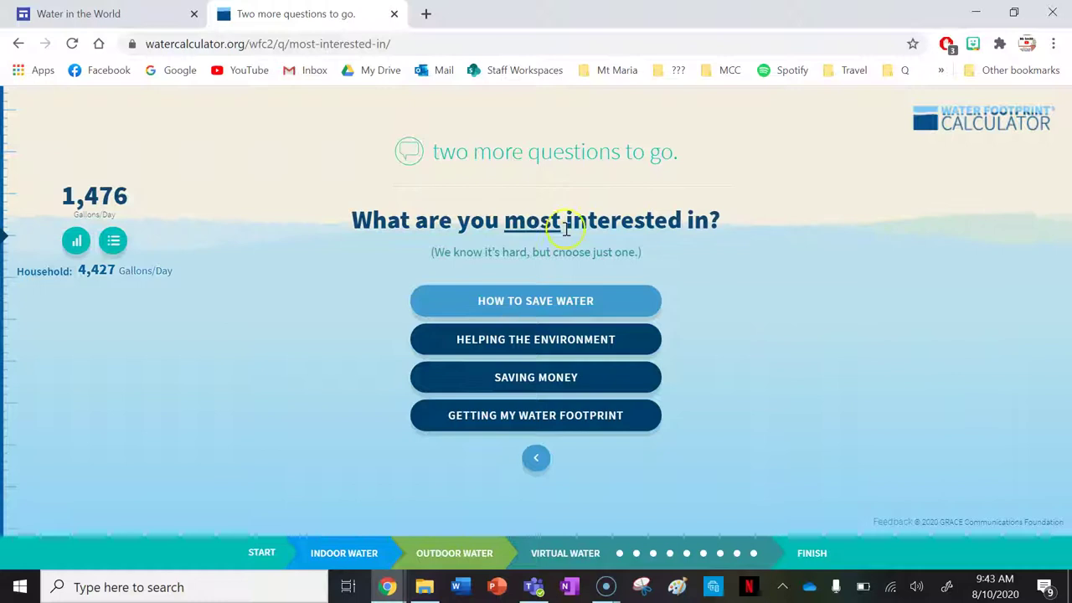
left_click(636, 379)
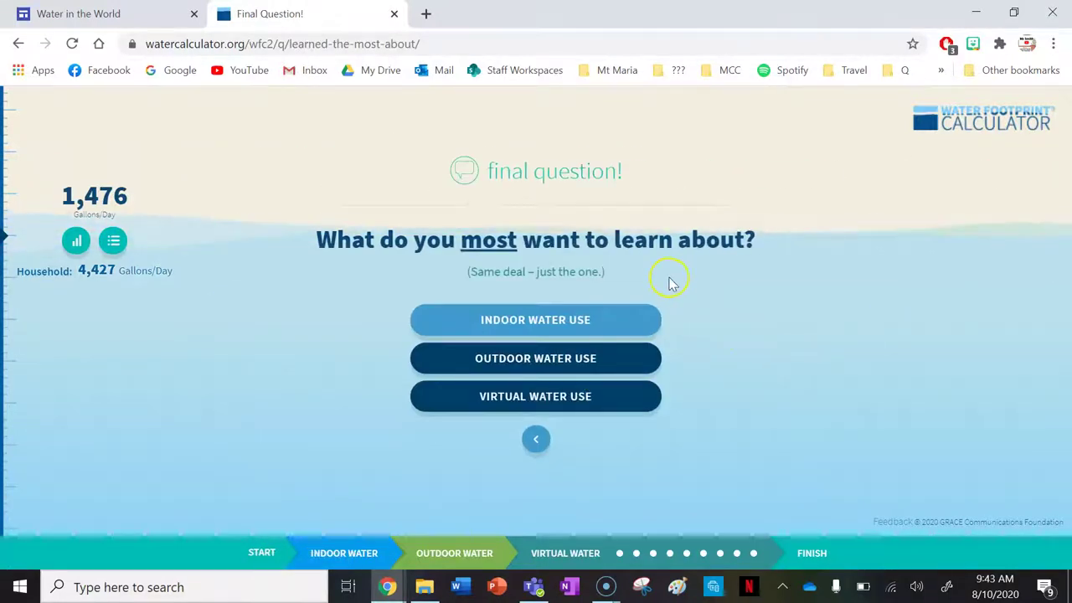
left_click(589, 391)
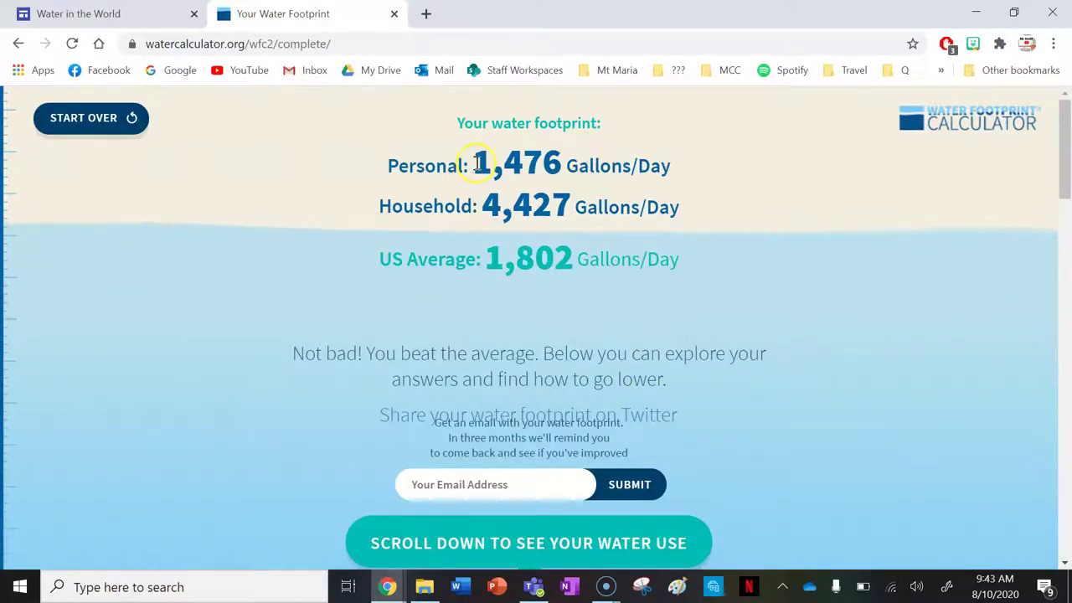
Copy the personal 1,476 gallons figure into the class site's gallons-to-litres converter.
left_click_drag(479, 161, 561, 163)
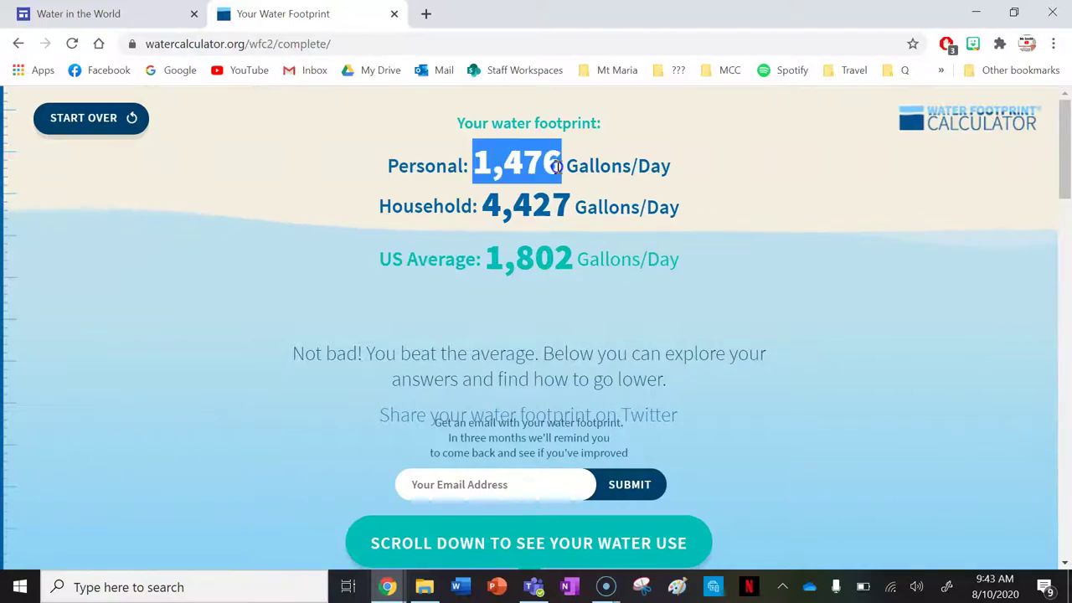
left_click(117, 15)
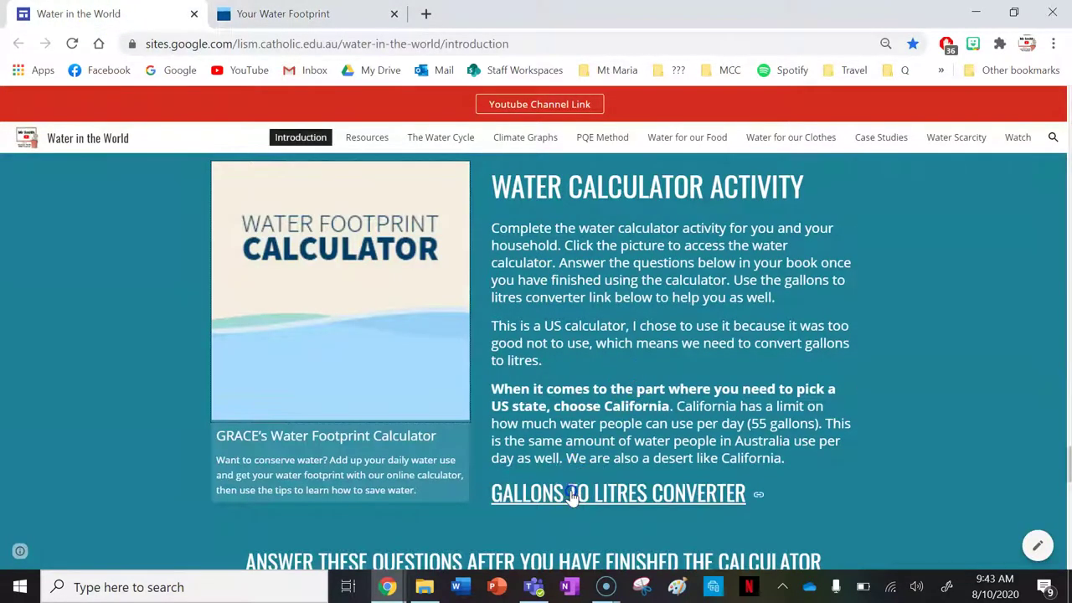
left_click(572, 495)
left_click(462, 12)
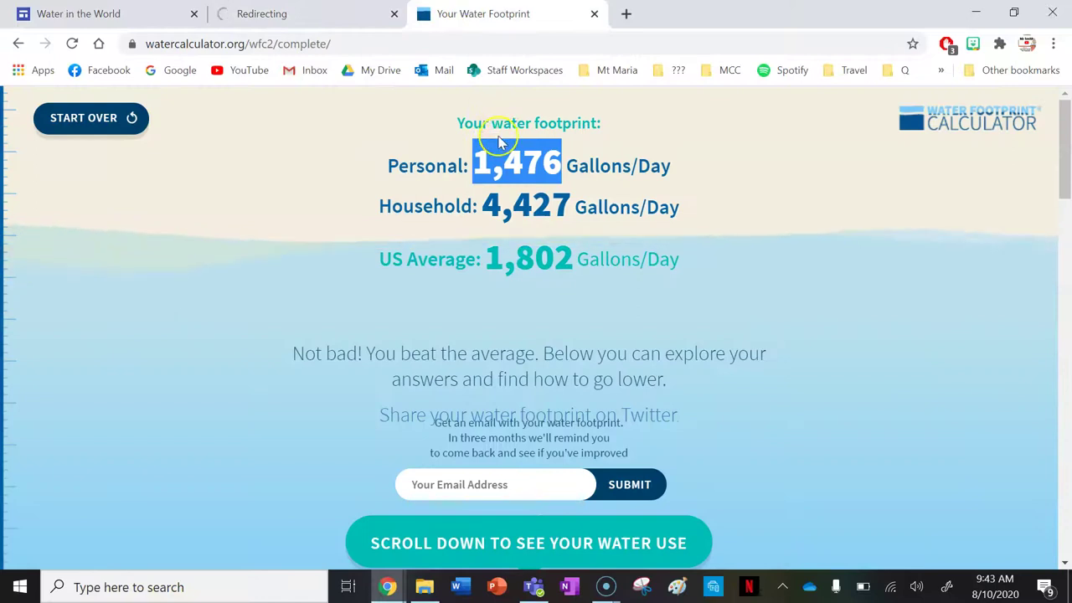
left_click(266, 10)
left_click(254, 343)
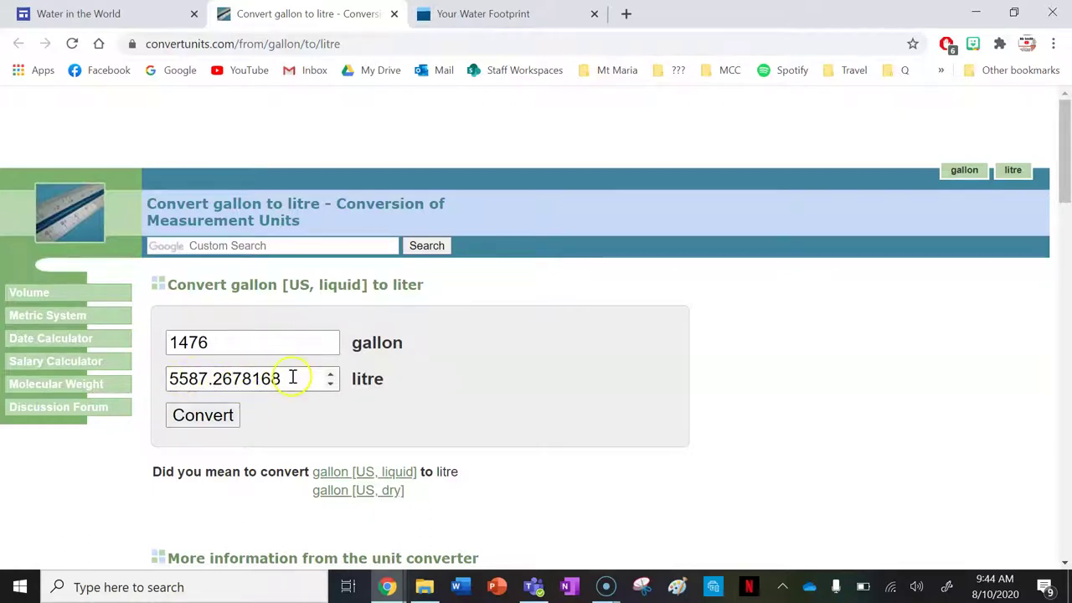
Convert the household 4,427 gallons to litres on ConvertUnits.com, giving 16758.0180386.
left_click(481, 16)
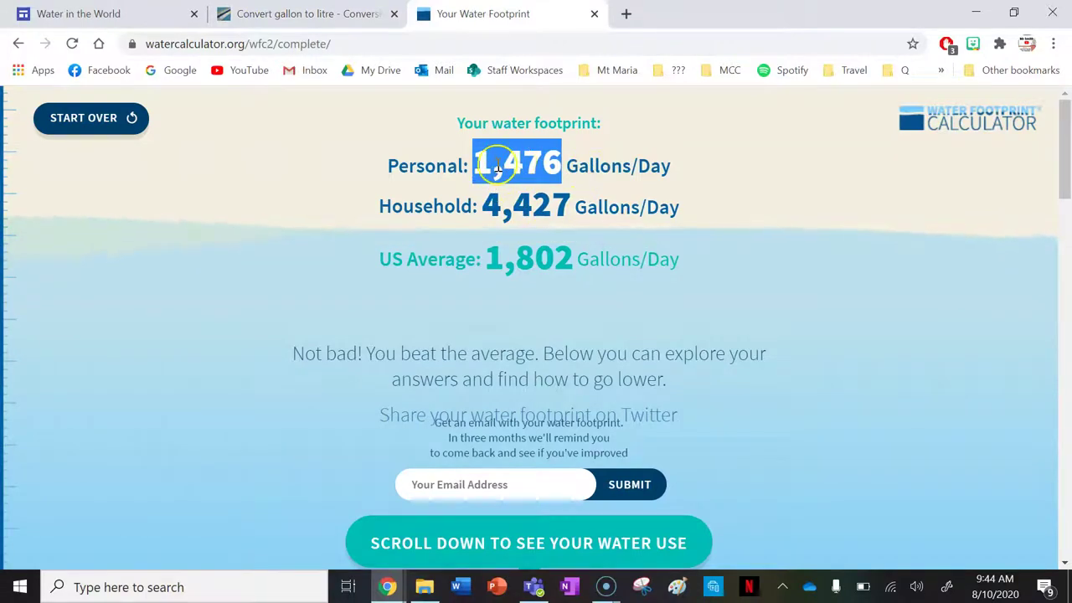
left_click_drag(484, 201, 570, 206)
left_click(285, 13)
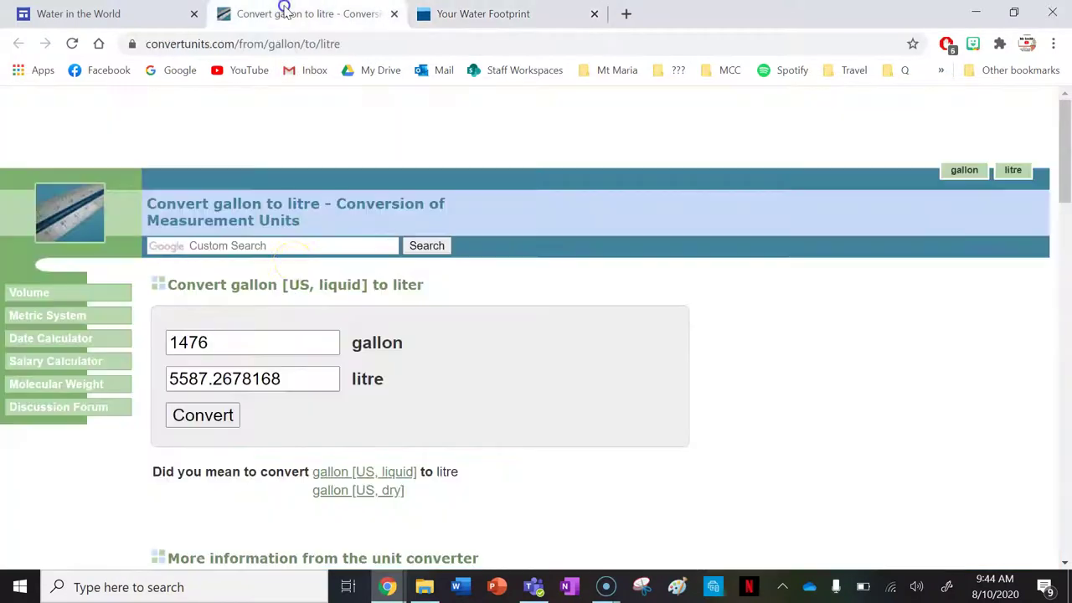
double_click(219, 353)
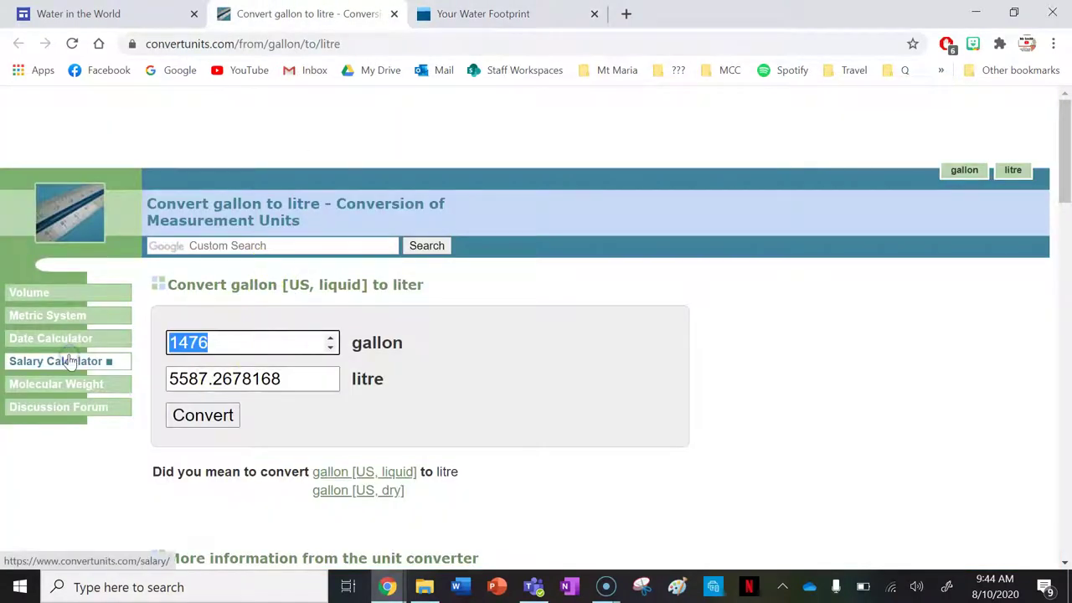
type("4427")
left_click(214, 419)
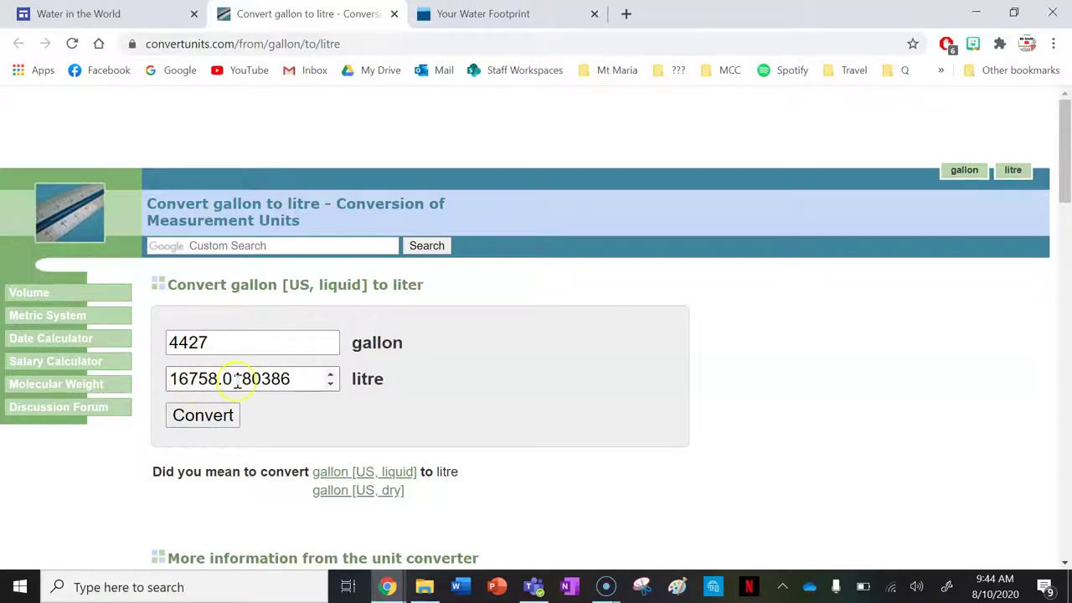
Back on the footprint results, select the US average 1,802 gallons figure.
left_click(462, 13)
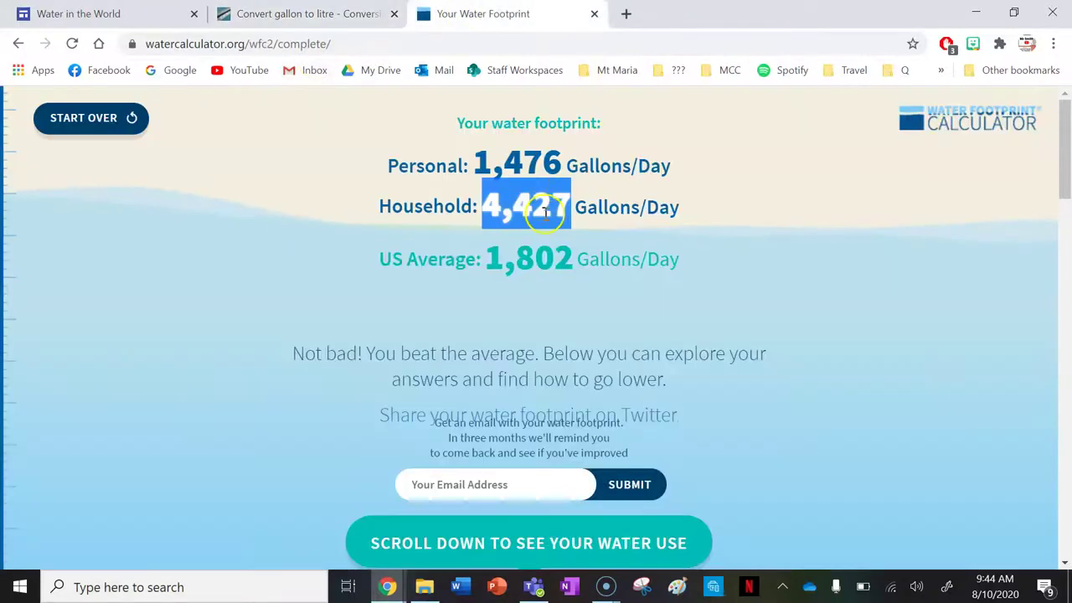
double_click(496, 261)
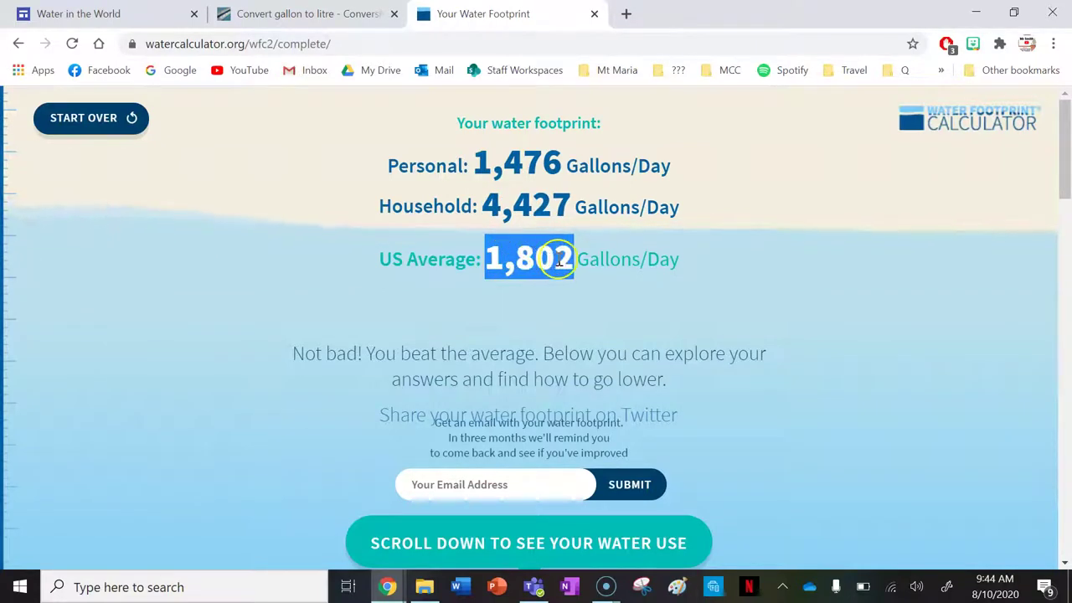
left_click_drag(487, 162, 550, 161)
left_click_drag(501, 266, 574, 260)
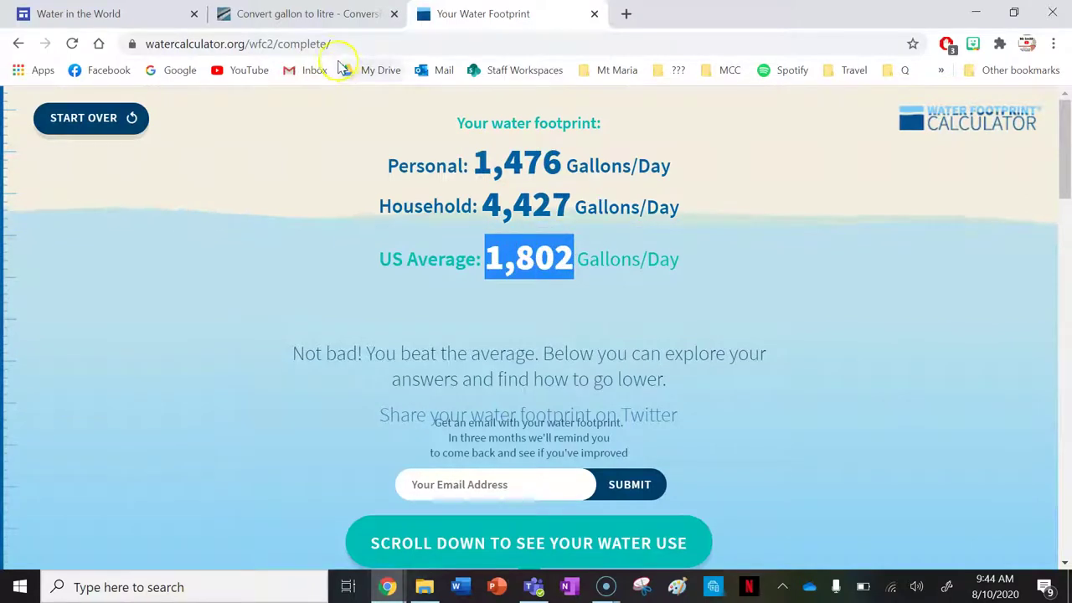
Show daily gallons for the Electricity, Kitchen Sink and Bathroom Sink bars on the usage chart.
scroll(206, 340, "down", 5)
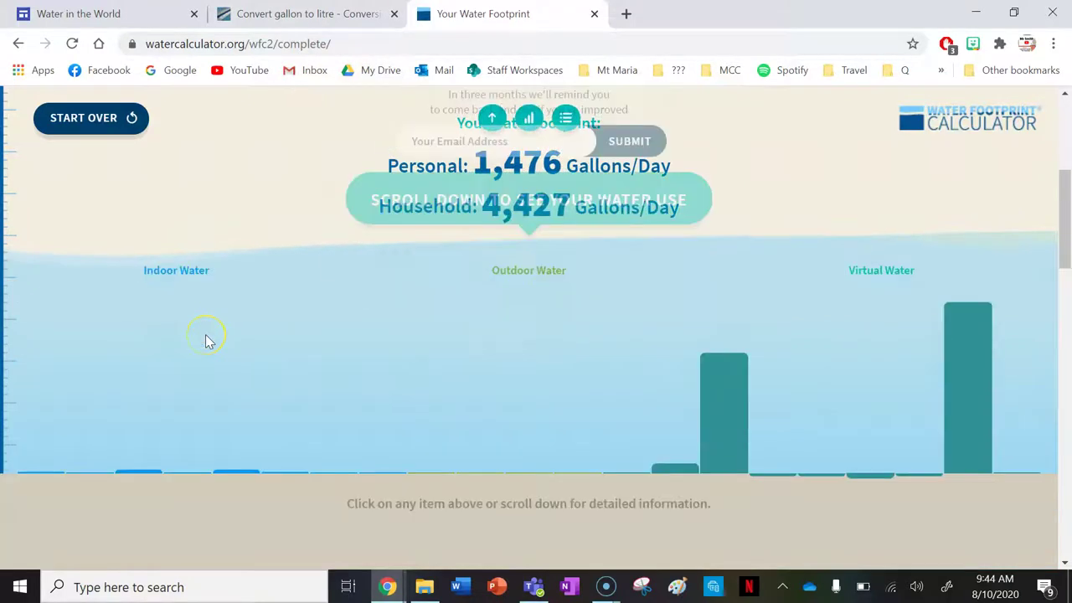
scroll(26, 306, "down", 2)
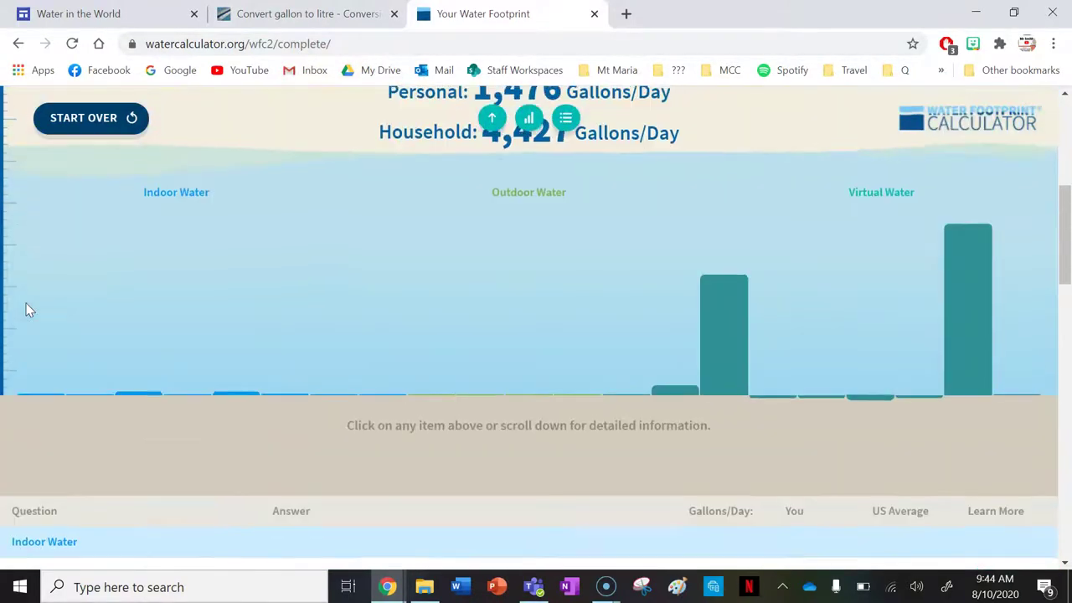
mouse_move(970, 297)
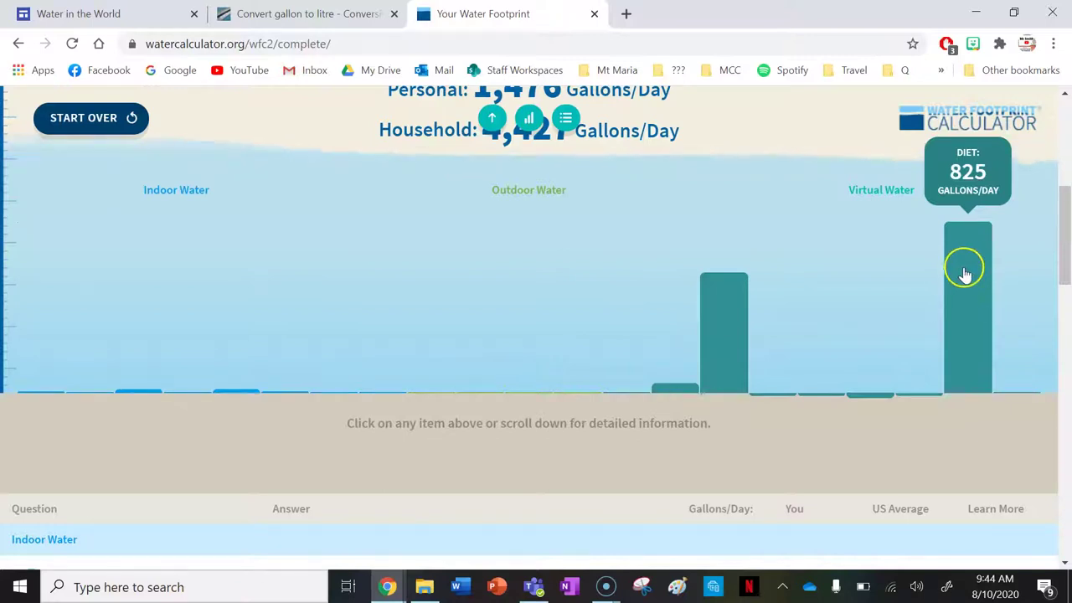
mouse_move(708, 346)
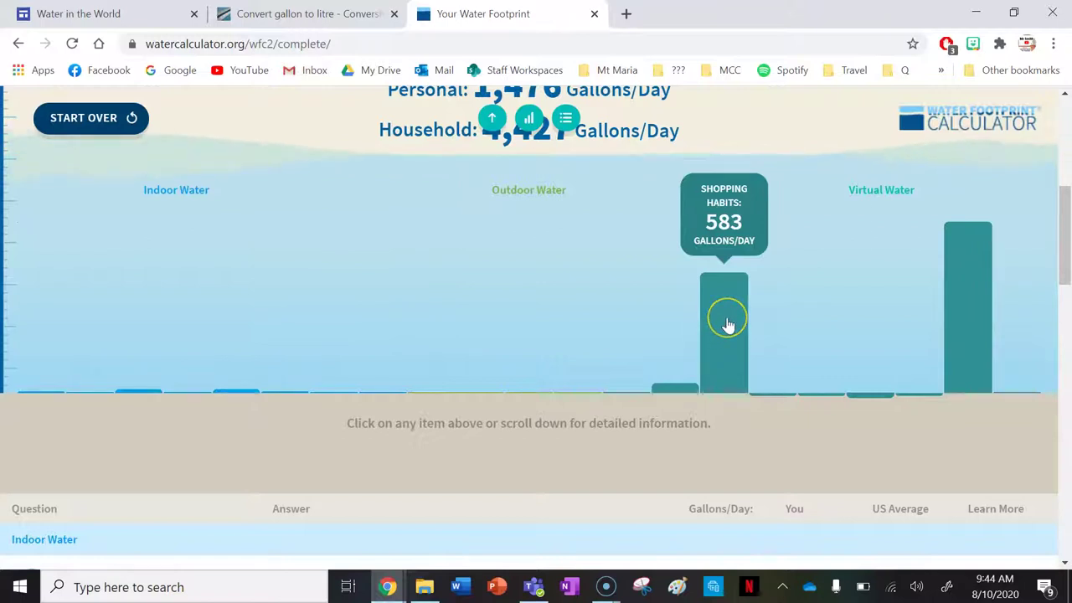
left_click(677, 389)
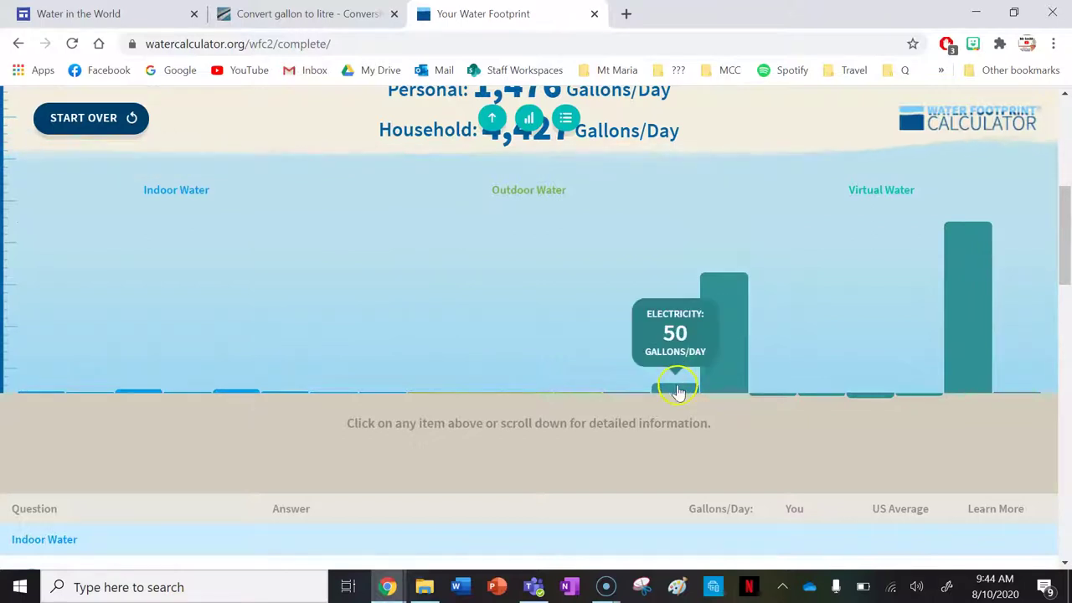
left_click(243, 391)
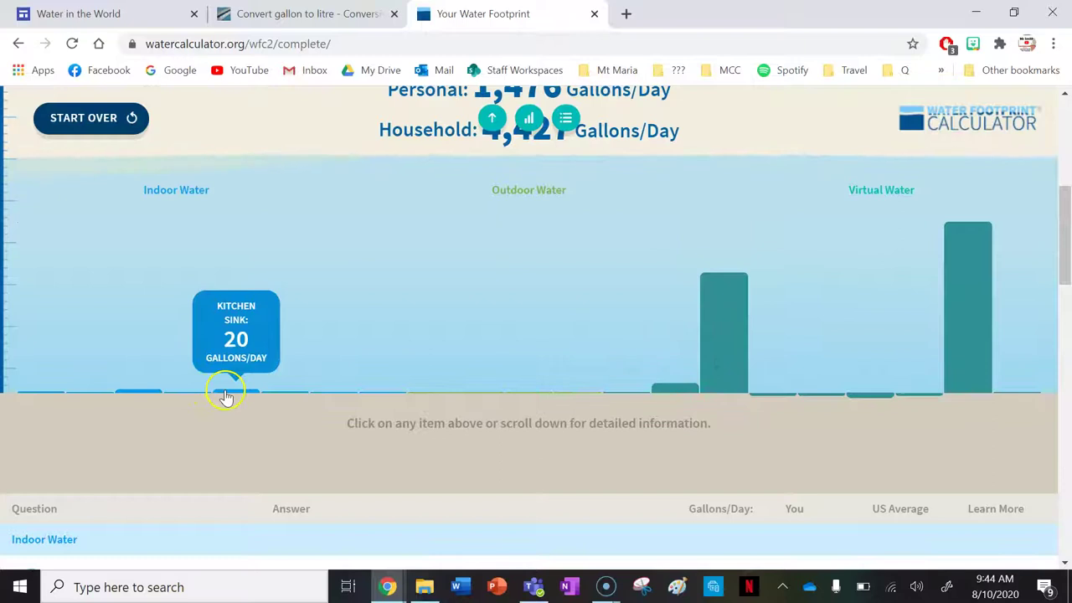
left_click(159, 392)
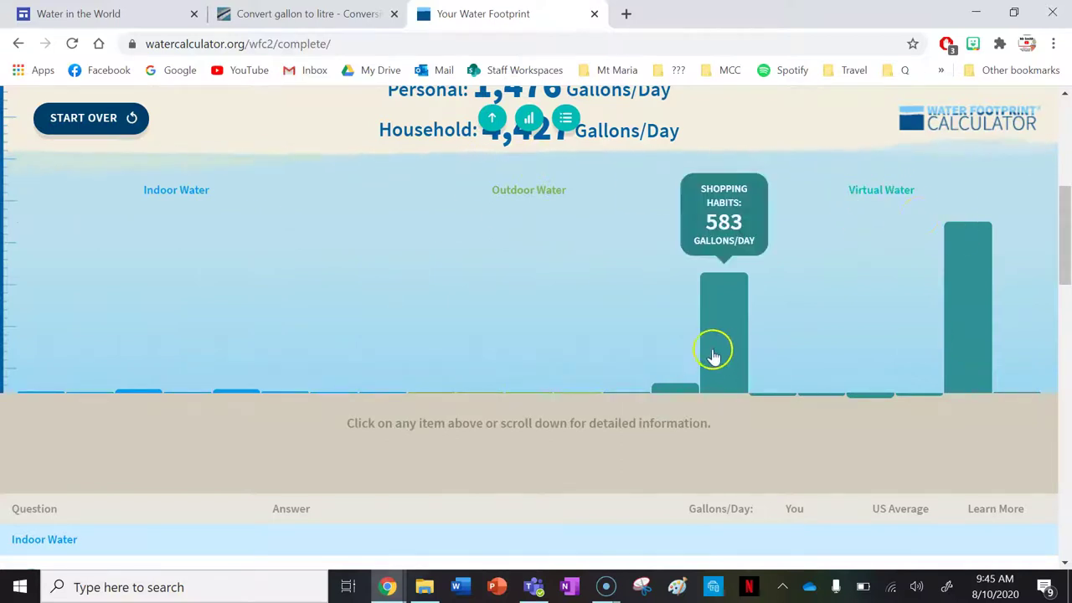
mouse_move(890, 399)
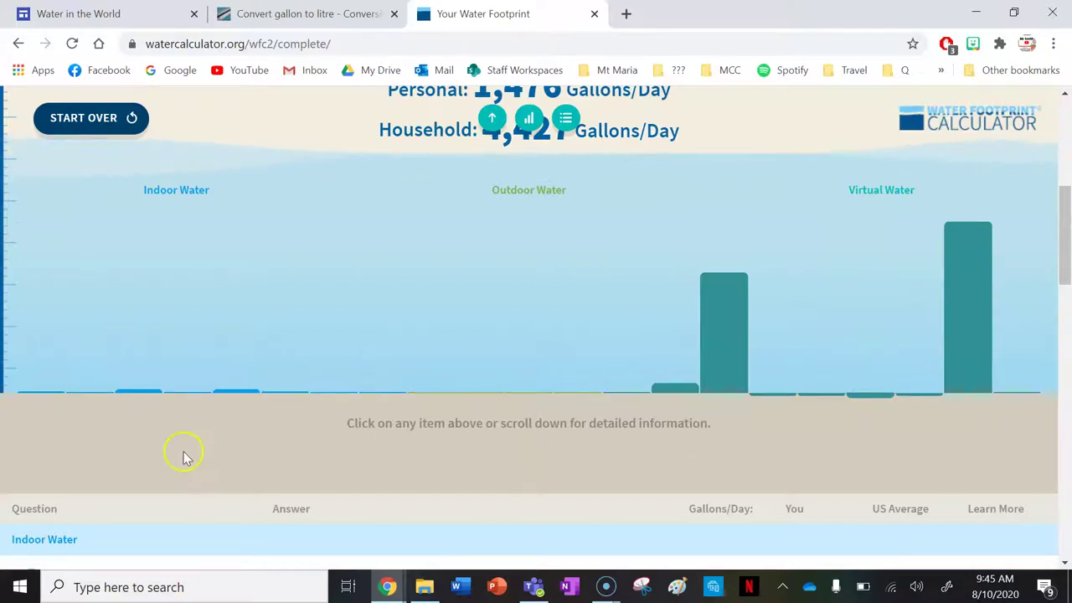
Scroll through the per-item results table down to bottles & cans and diet.
scroll(186, 457, "down", 2)
scroll(258, 360, "down", 5)
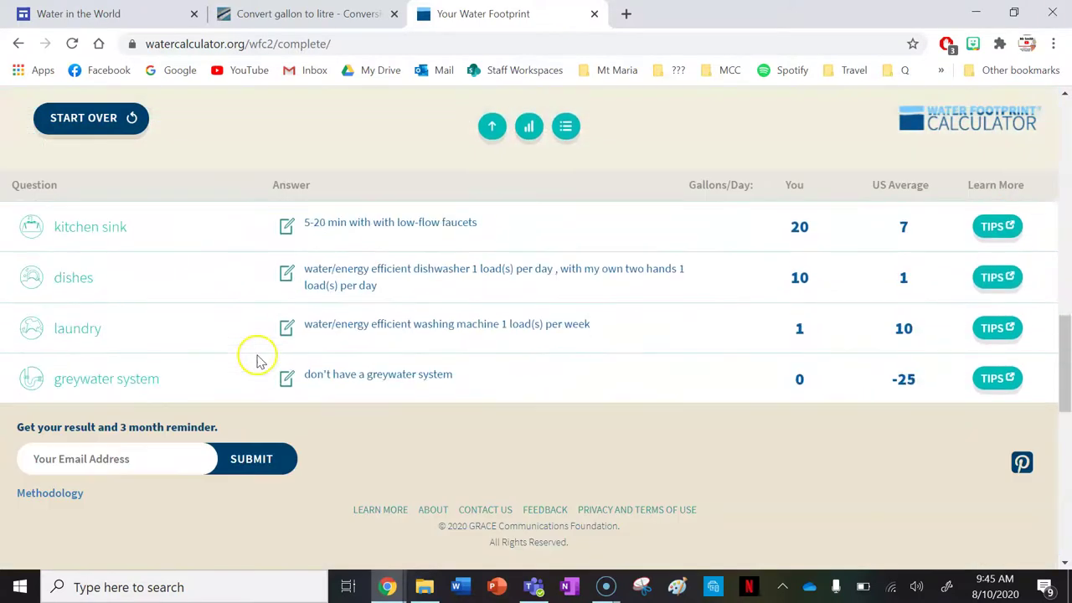
scroll(504, 275, "down", 5)
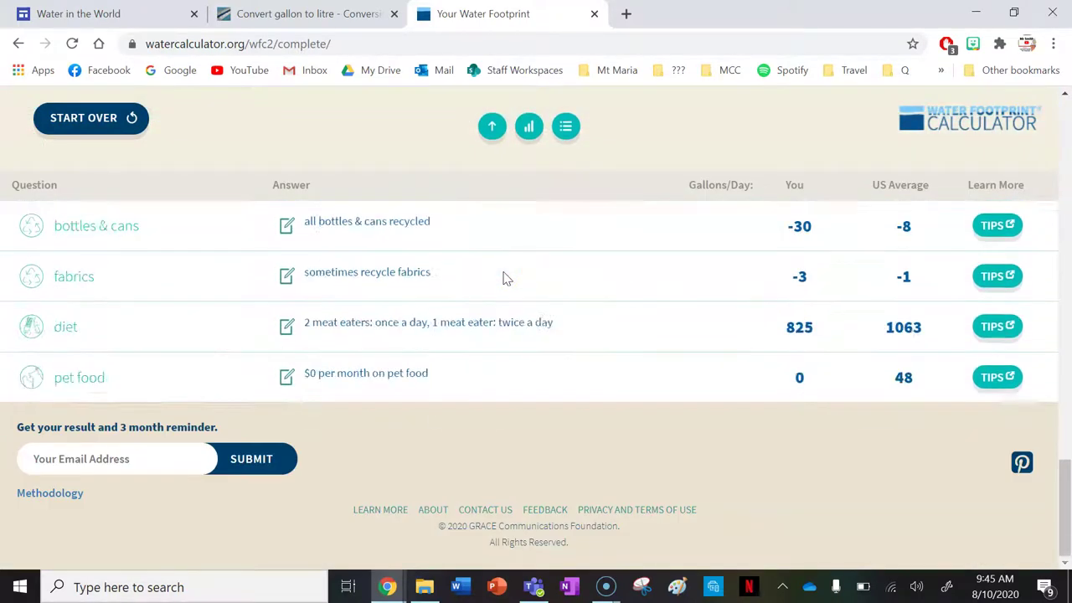